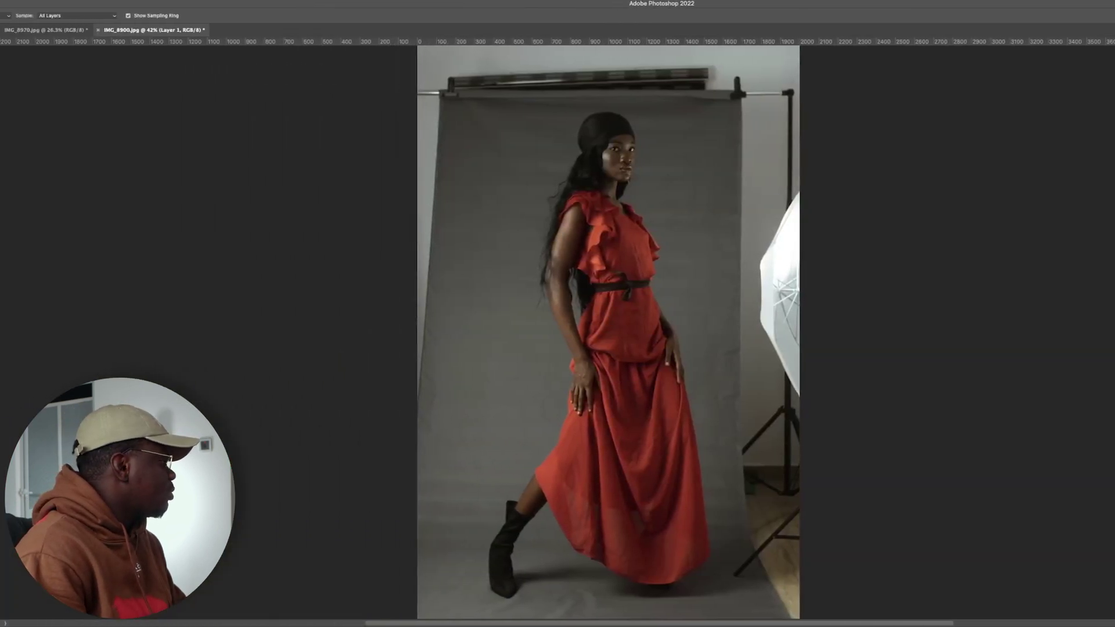
Crop the photo at a 4:5 (8:10) ratio with content-aware fill, trimming the top and extending the canvas past both sides.
click(7, 220)
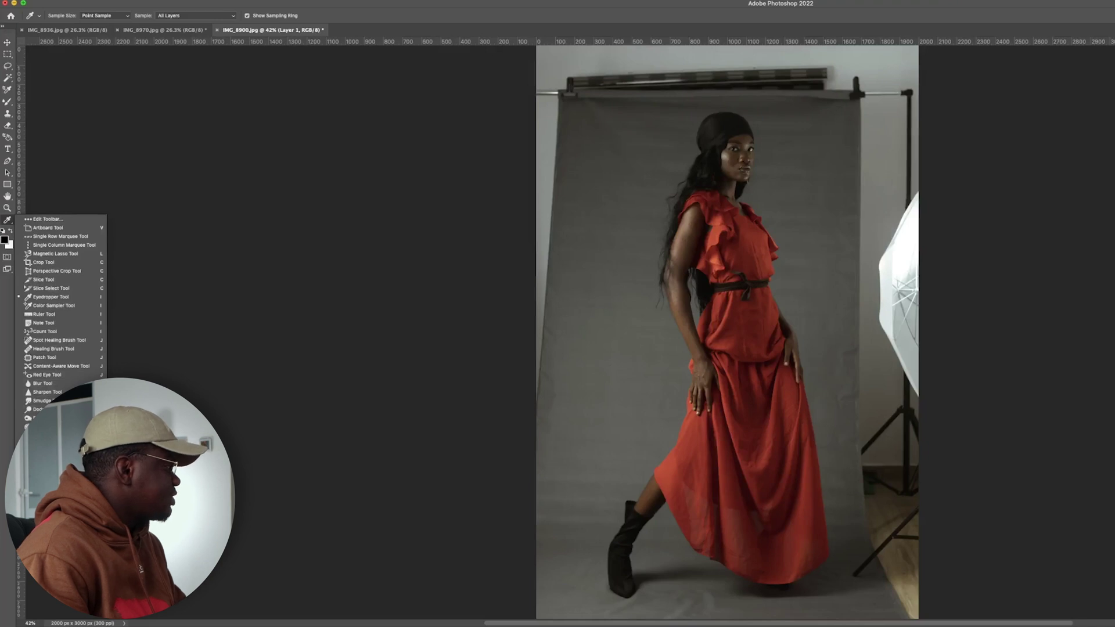
click(57, 263)
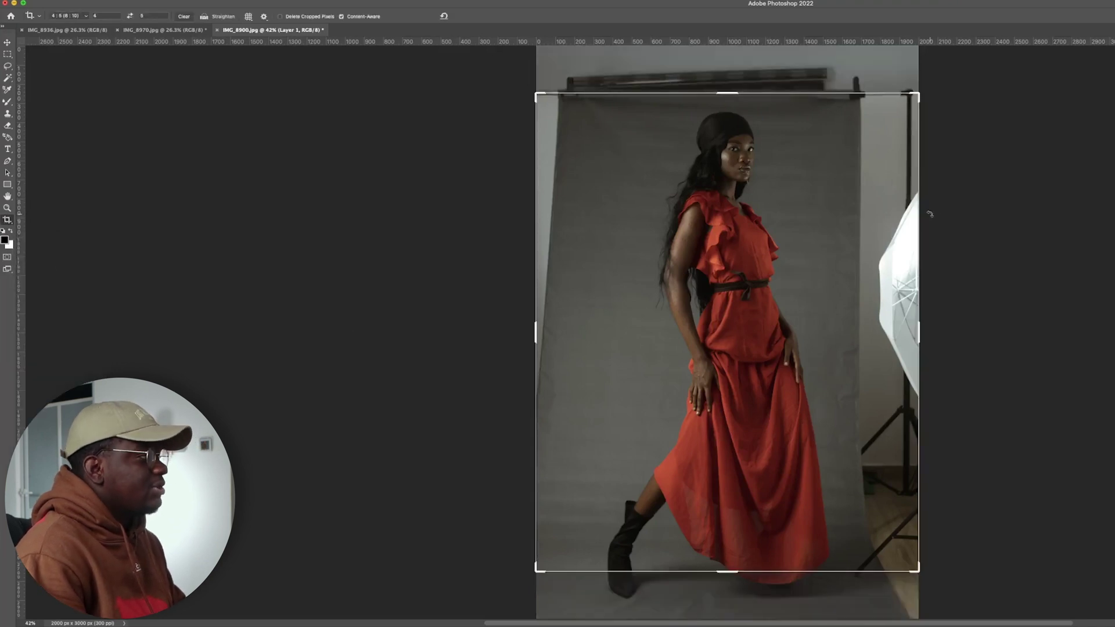
click(68, 17)
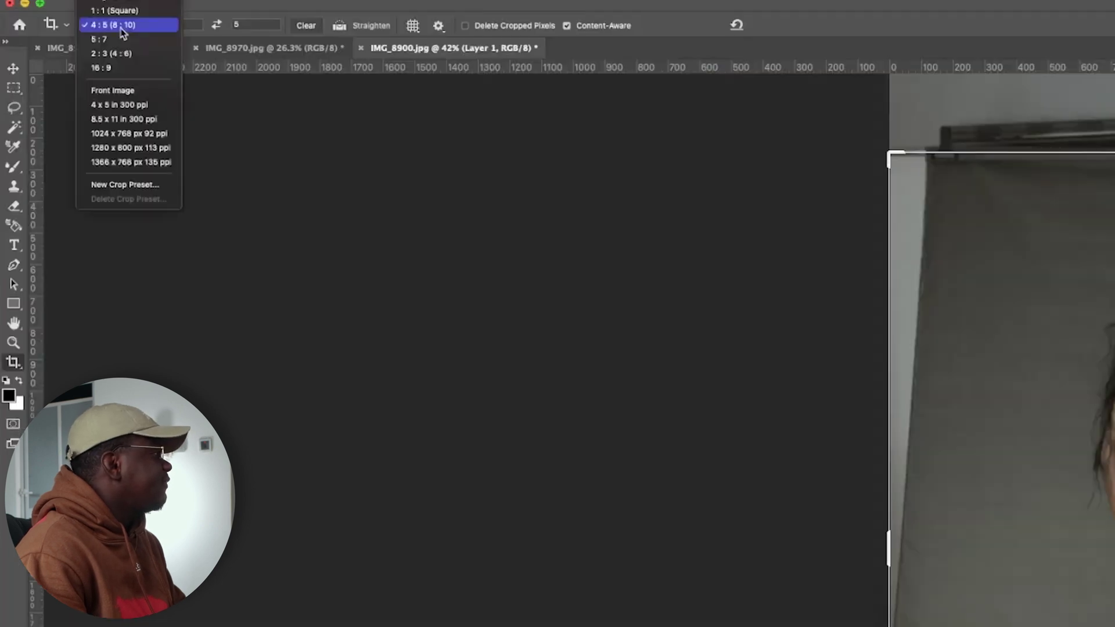
click(121, 26)
drag(852, 172, 781, 174)
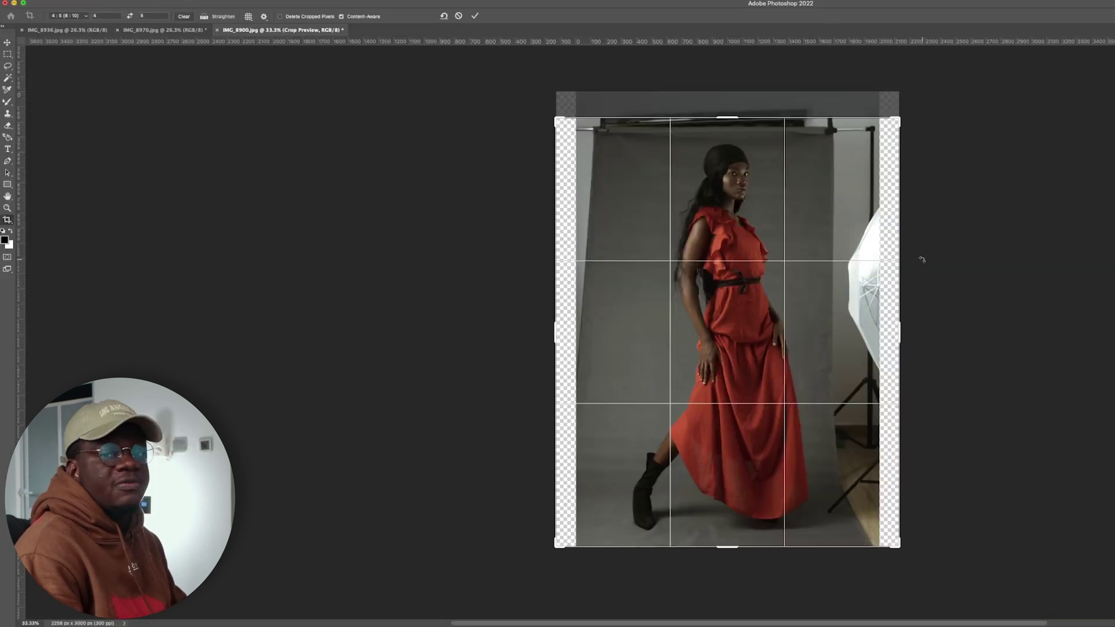
click(475, 16)
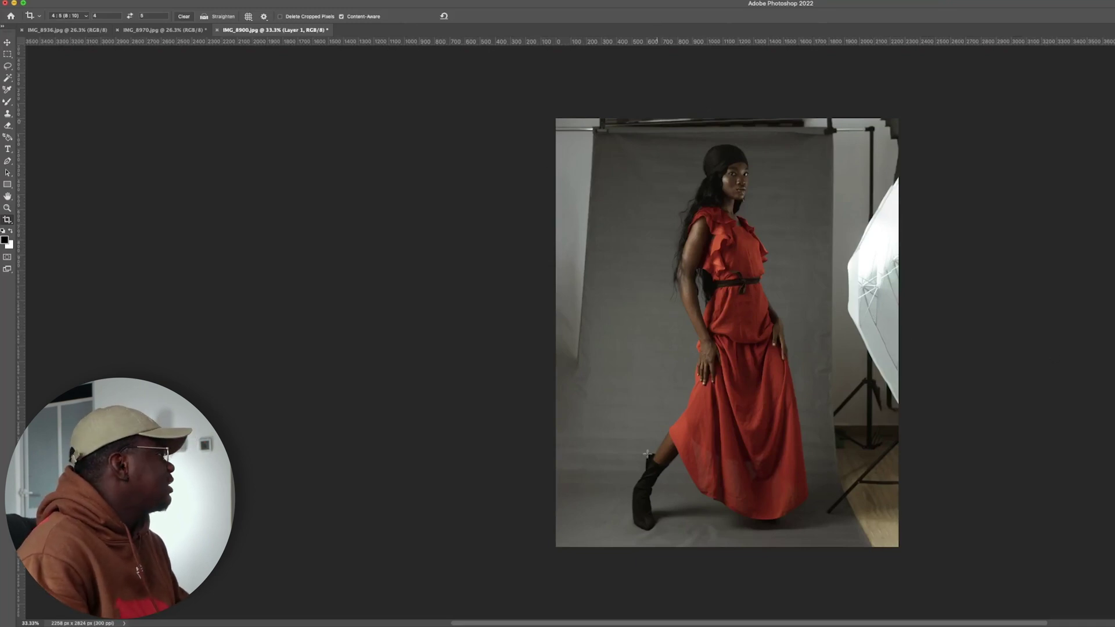
Copy a narrow full-height strip of the backdrop near its left edge onto a new layer and begin a free transform.
click(7, 54)
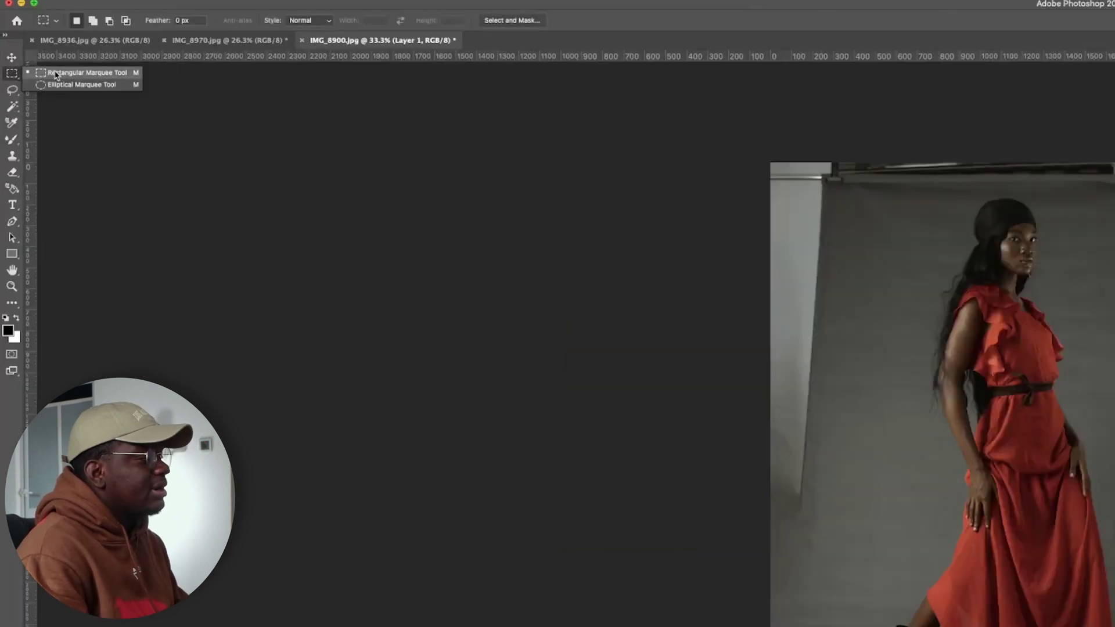
click(56, 73)
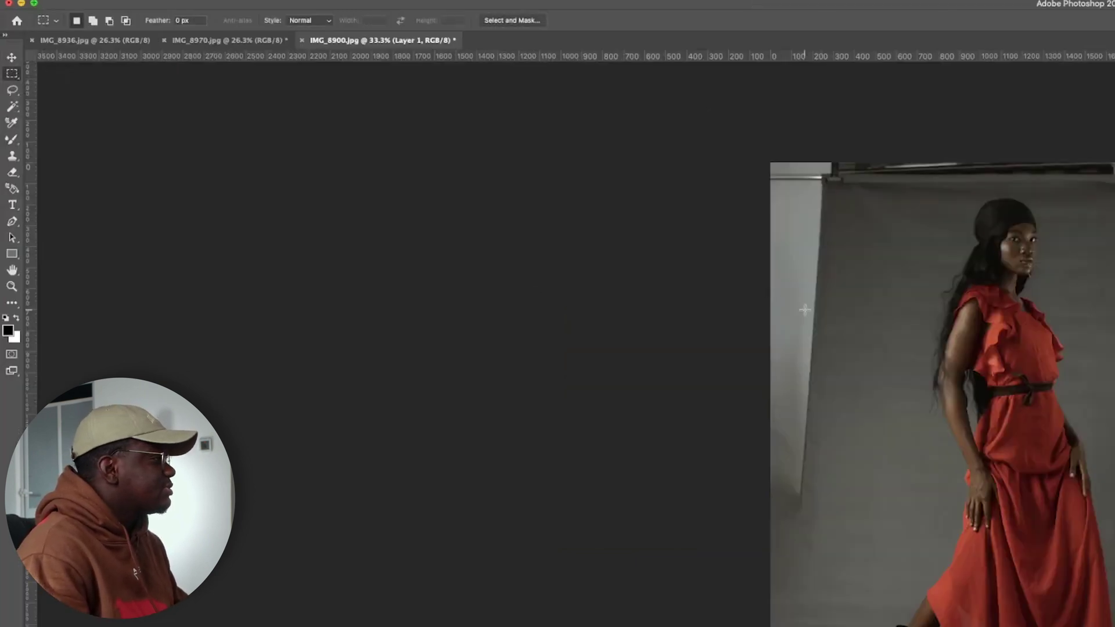
drag(161, 118, 172, 547)
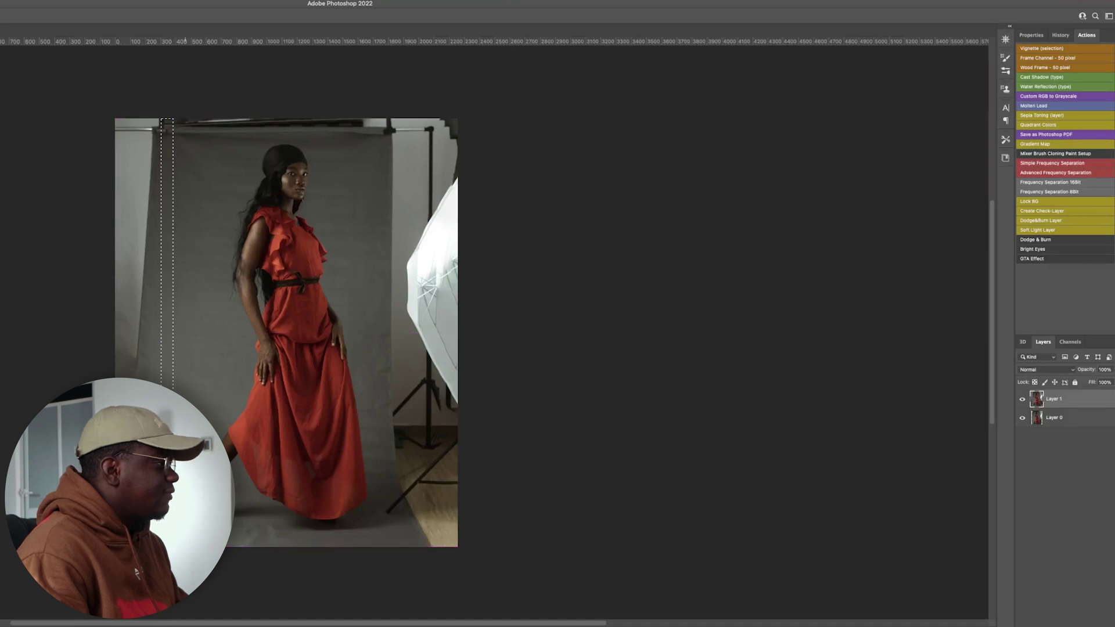
key(super+j)
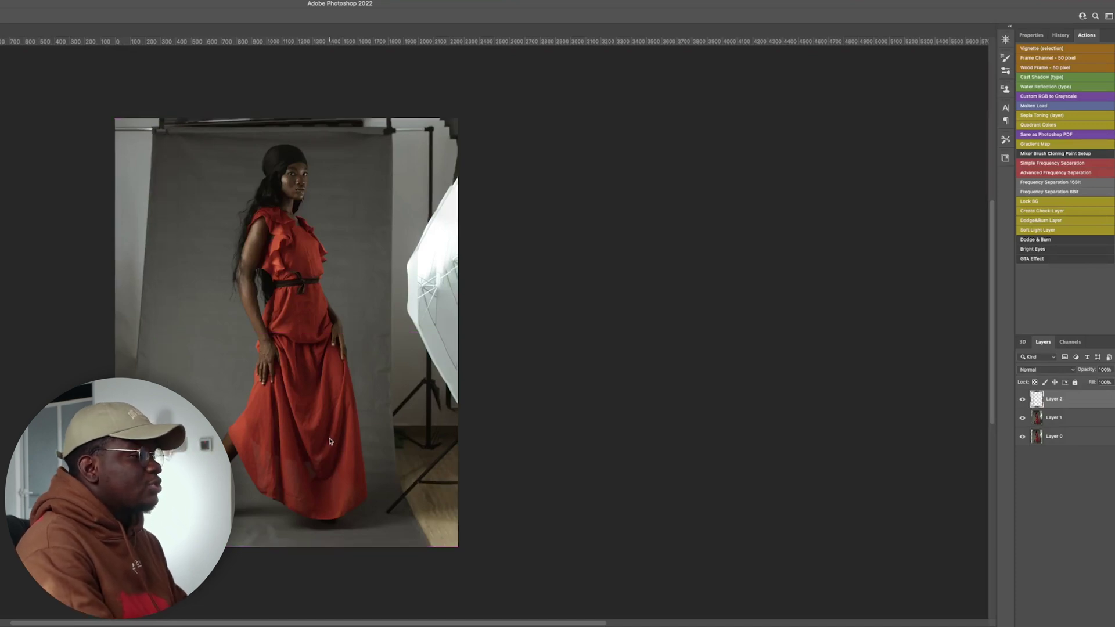
key(super+t)
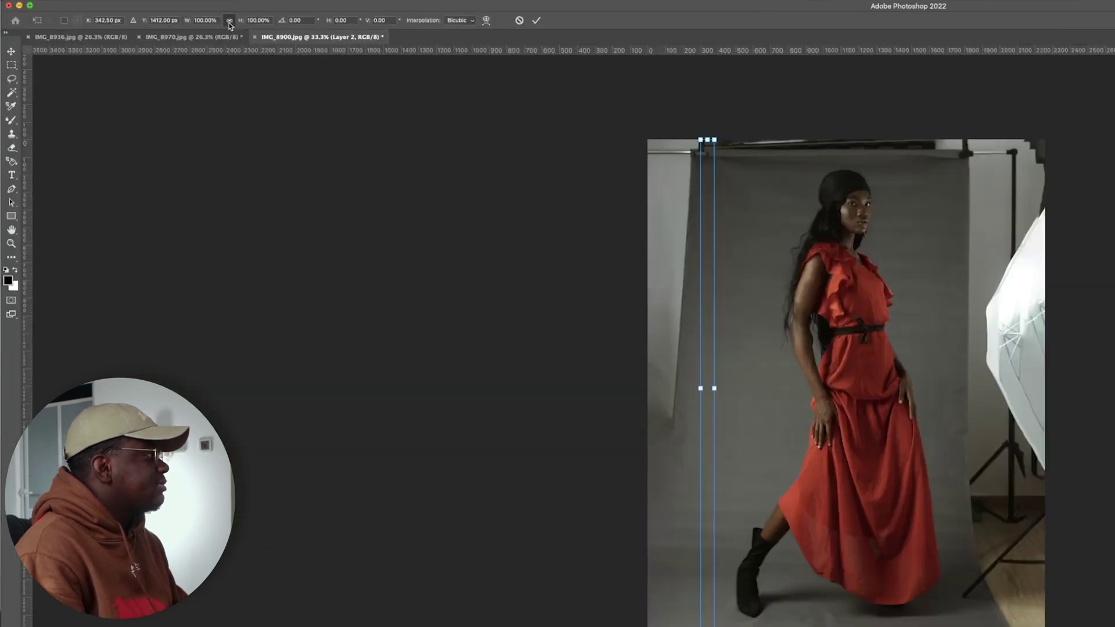
drag(701, 388, 633, 389)
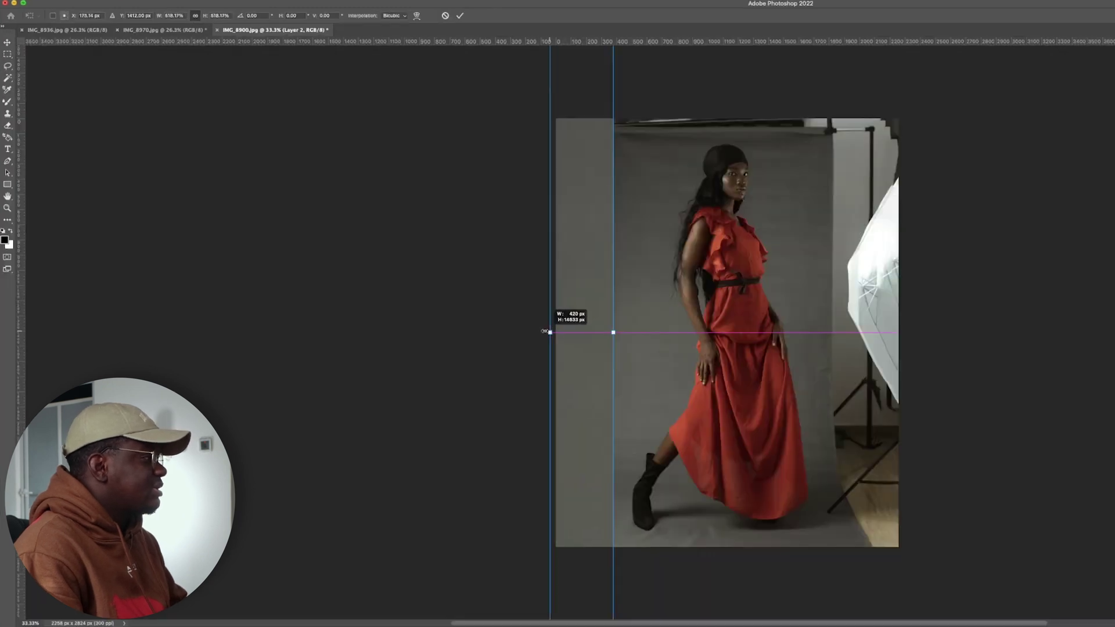
drag(544, 332, 544, 332)
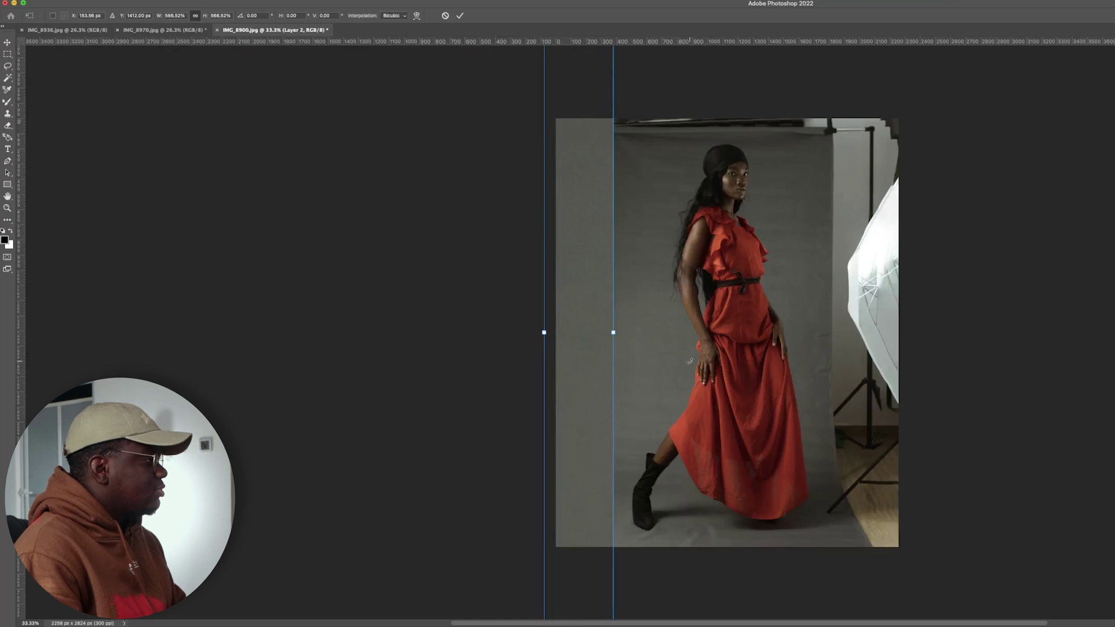
key(super+z)
Unlink the width and height and stretch the copied backdrop strip horizontally to the photo's left edge.
click(196, 17)
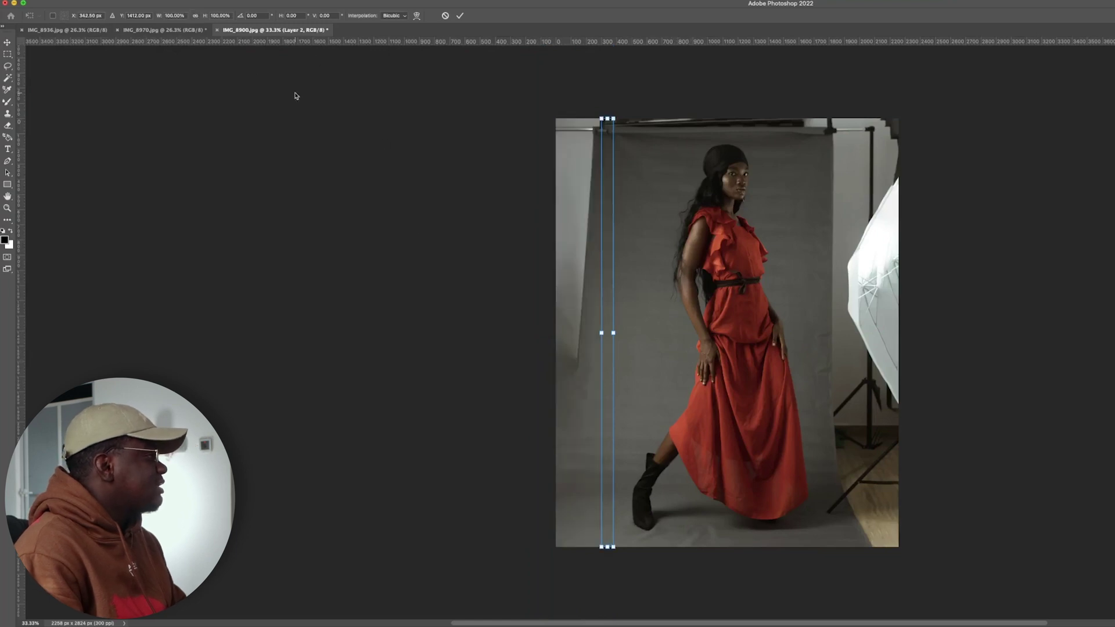
drag(598, 339, 553, 326)
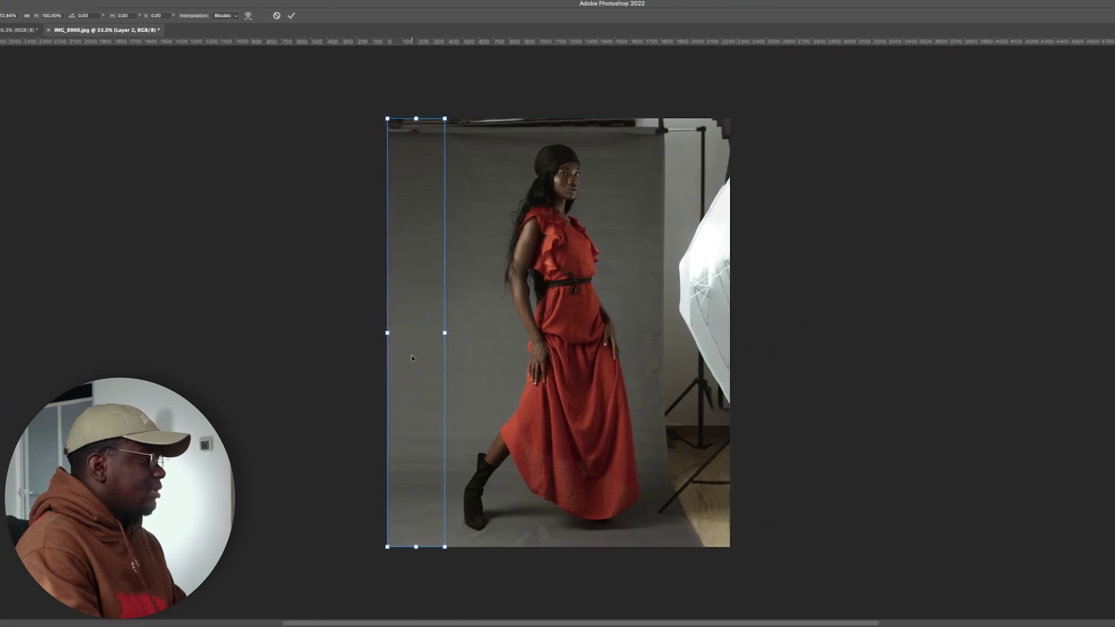
key(Return)
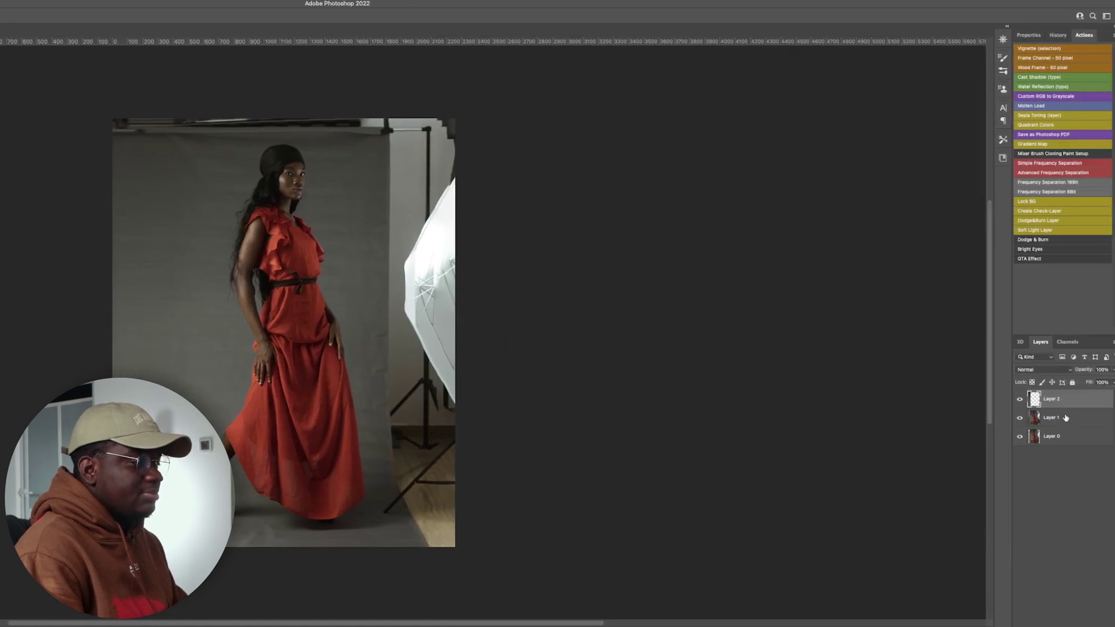
Copy a narrow full-height backdrop strip right of the model from Layer 1 and stretch it to the photo's right edge.
click(1066, 417)
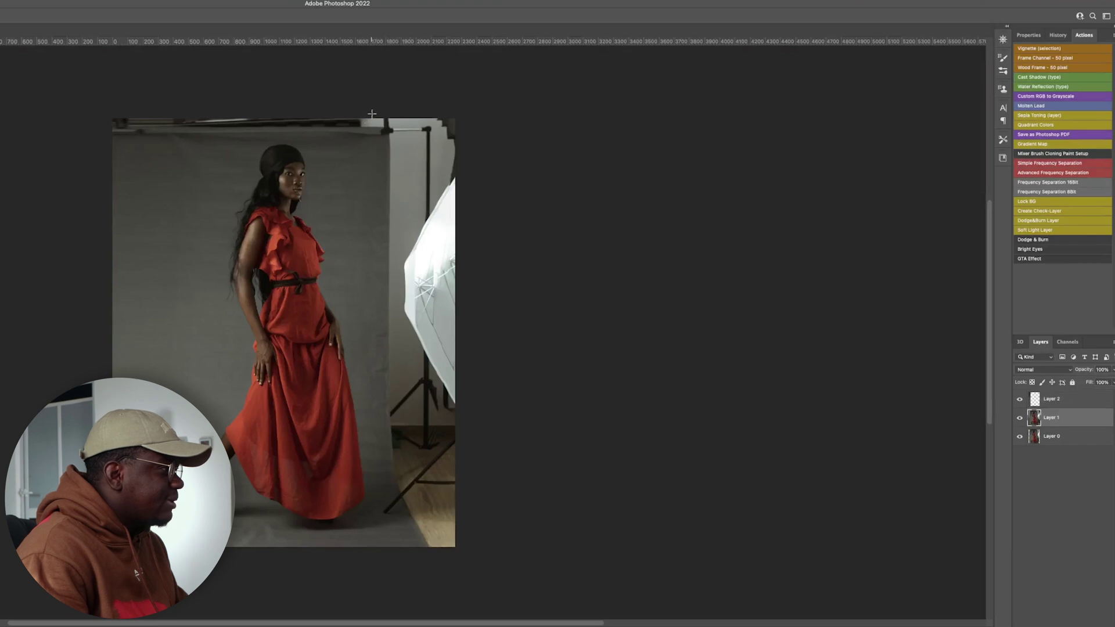
drag(371, 113, 379, 549)
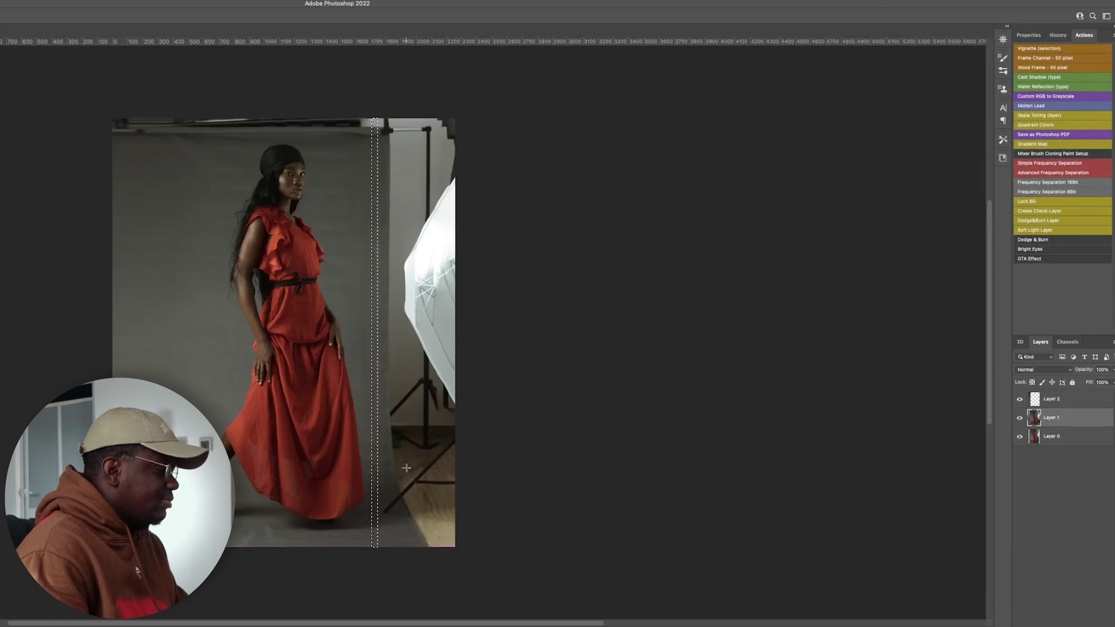
key(super+j)
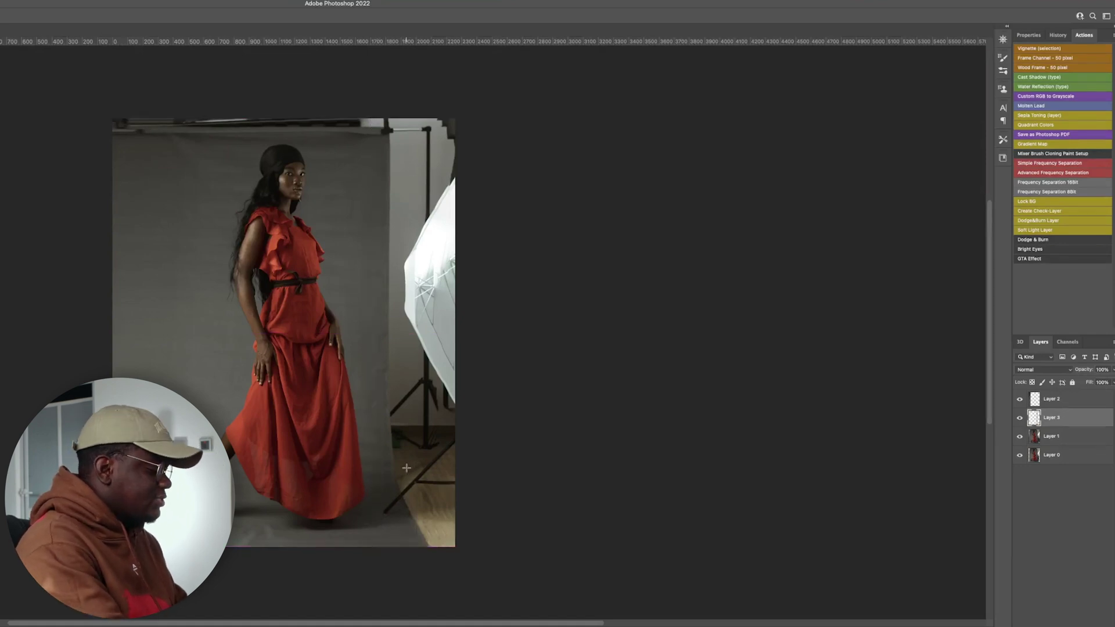
key(super+t)
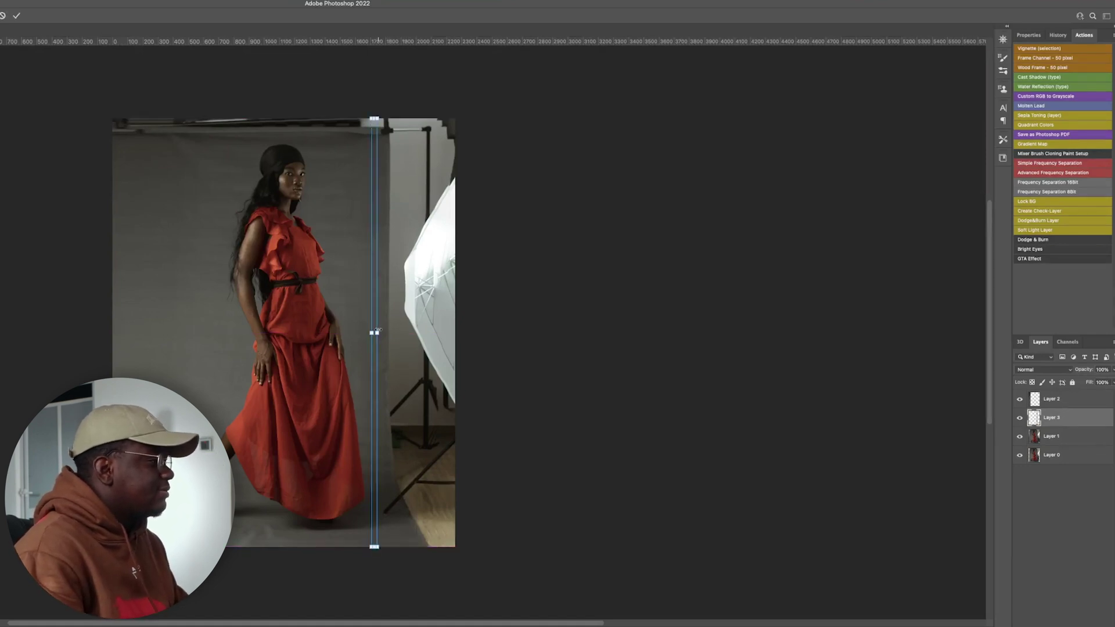
drag(378, 331, 456, 342)
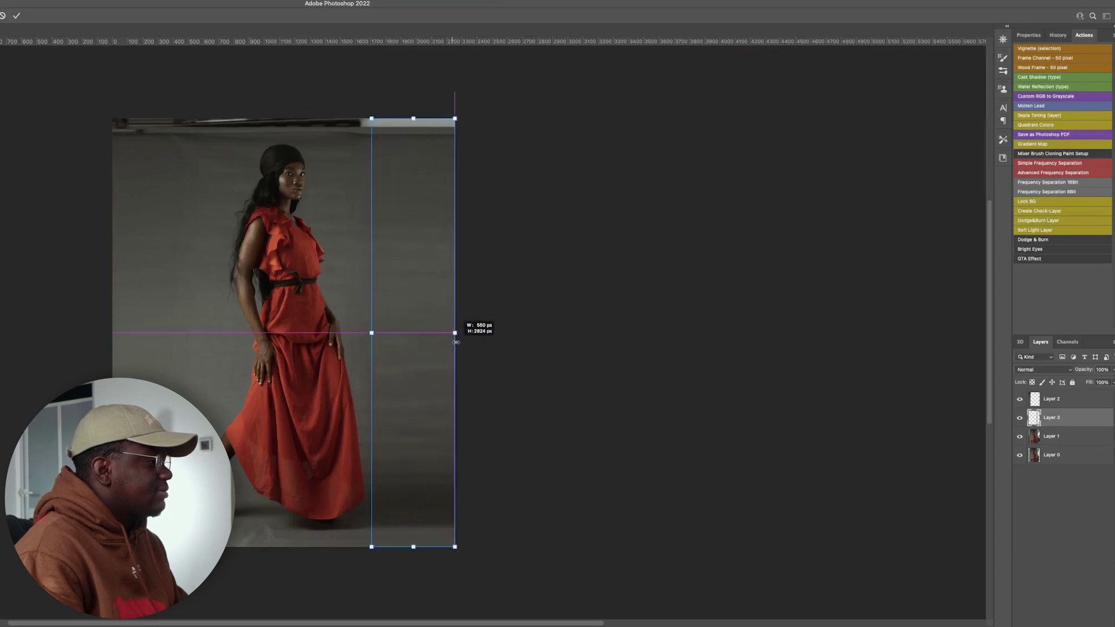
key(Return)
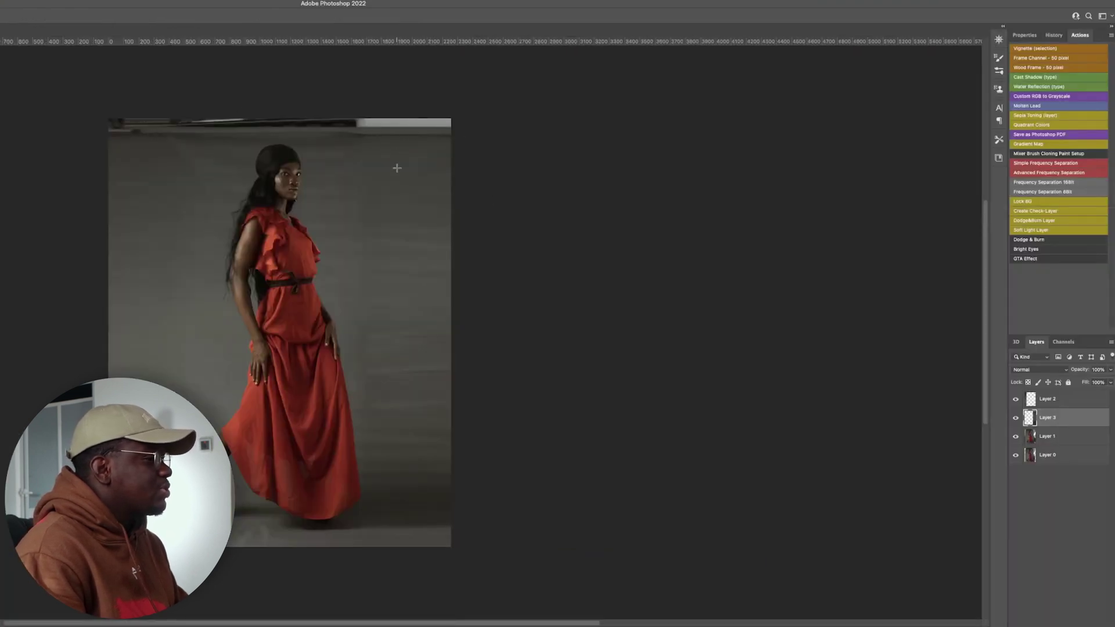
Merge both stretched strip layers with Layer 1, leaving Layer 0 separate, and duplicate the merged layer.
shift+click(1069, 405)
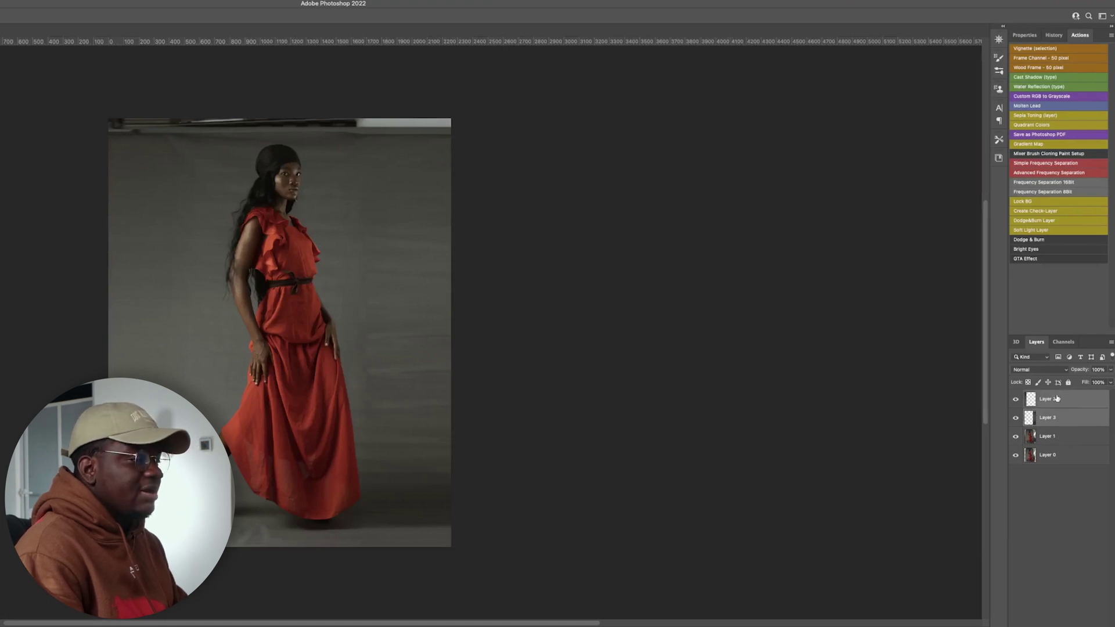
shift+click(1054, 434)
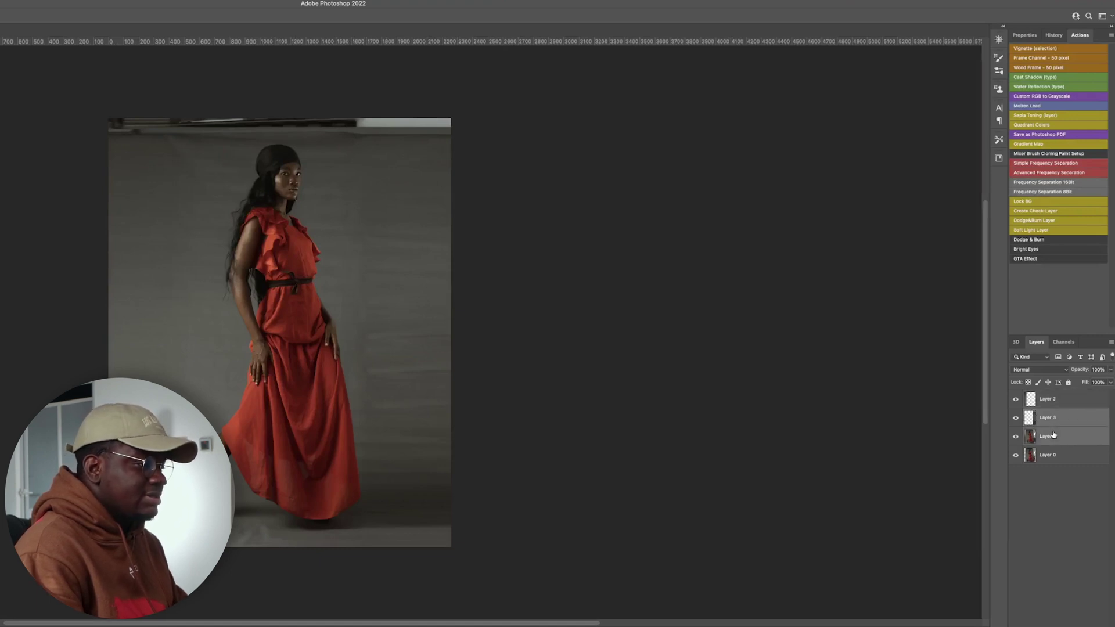
key(ctrl+e)
shift+click(1069, 401)
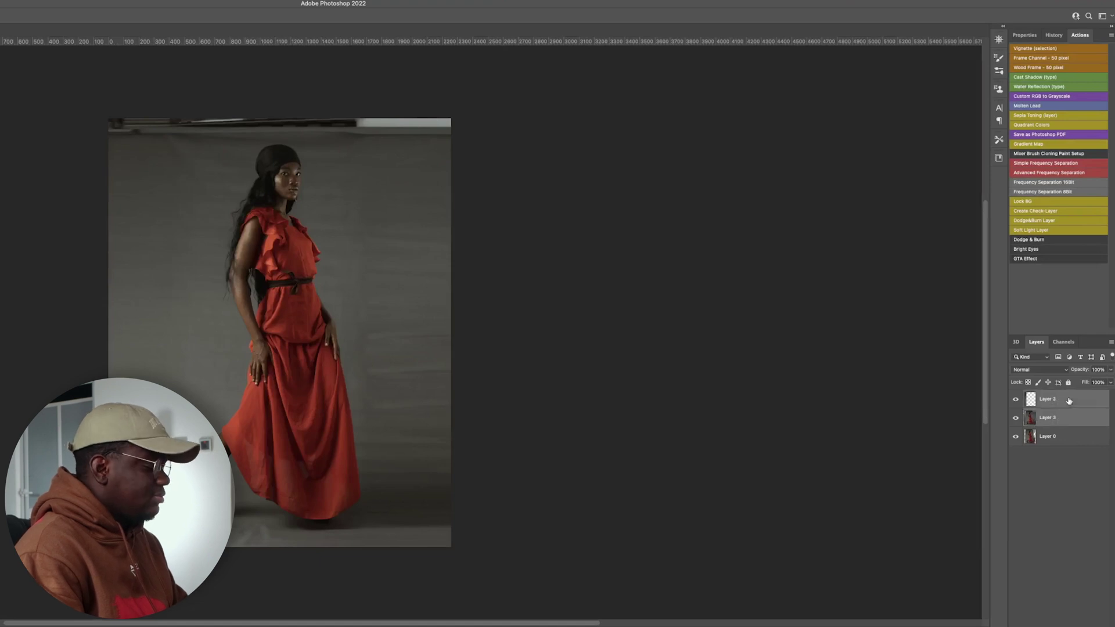
key(ctrl+e)
key(ctrl+j)
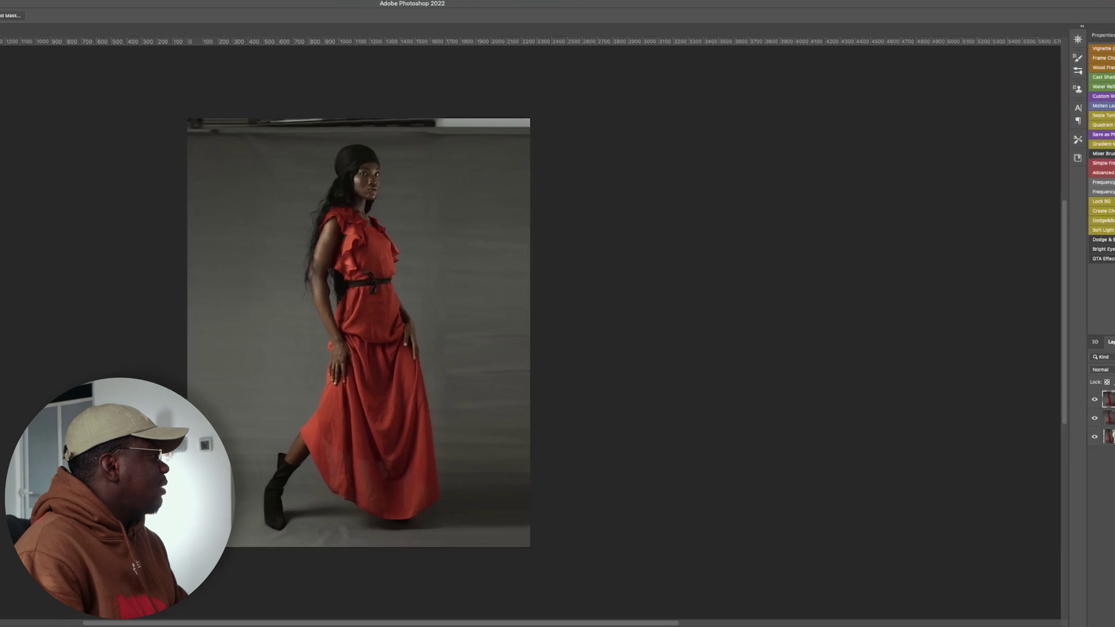
Set up the Clone Stamp tool to sample the current layer with a soft brush at 0% hardness.
key(s)
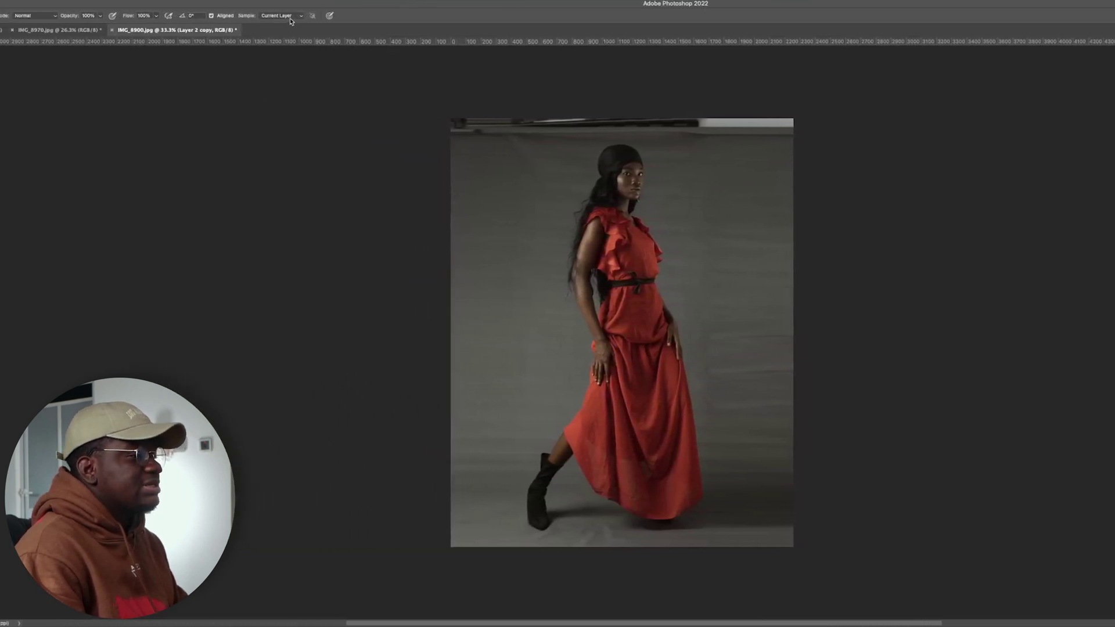
click(289, 17)
click(285, 16)
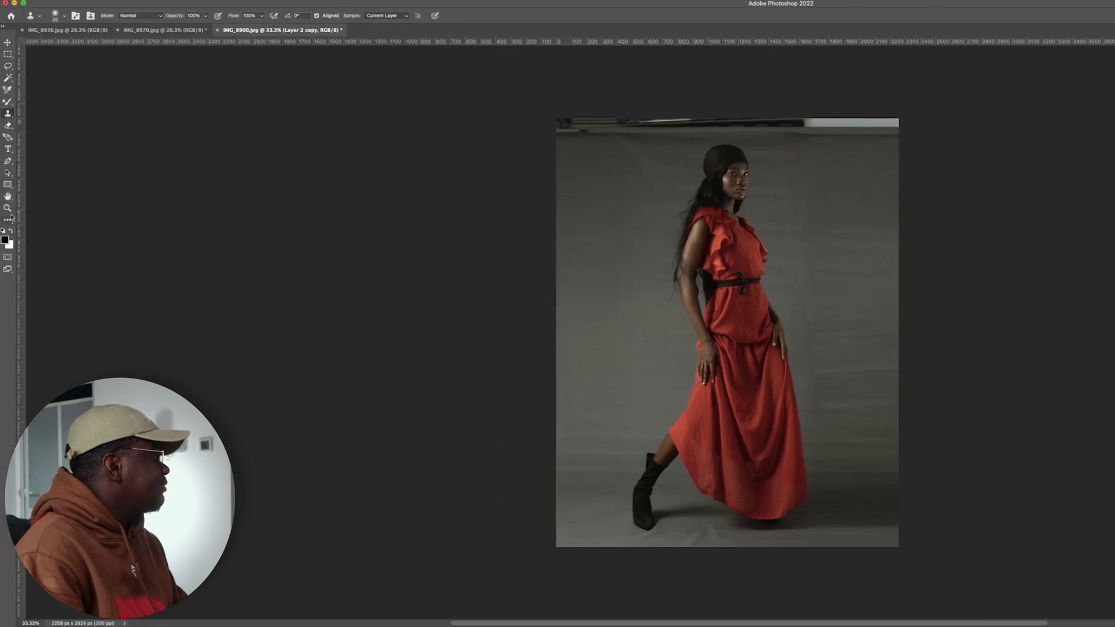
click(65, 18)
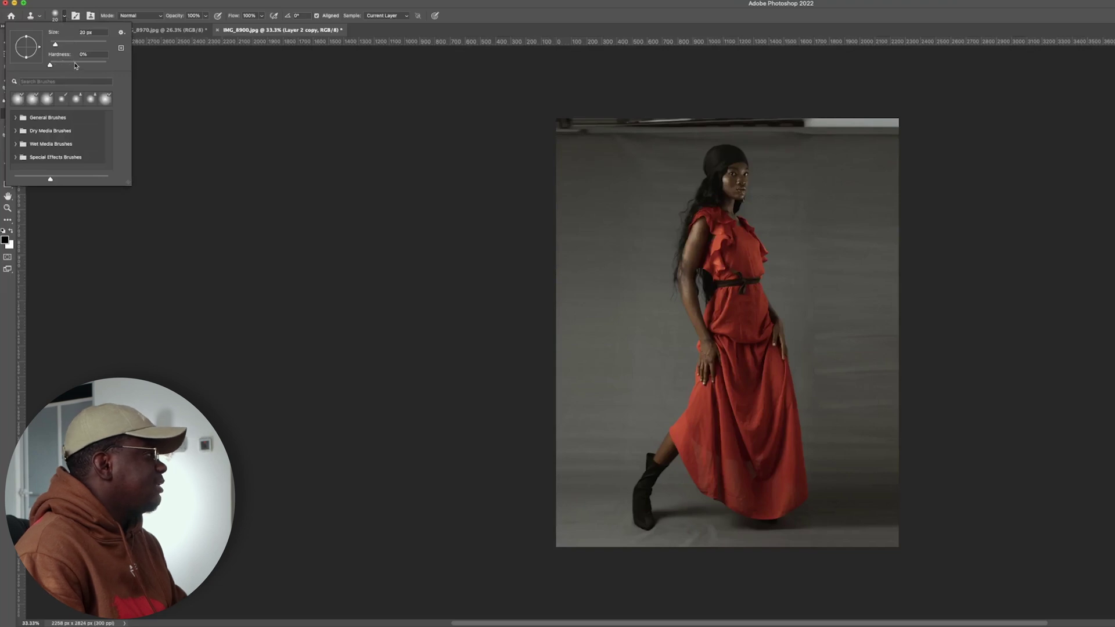
click(1106, 197)
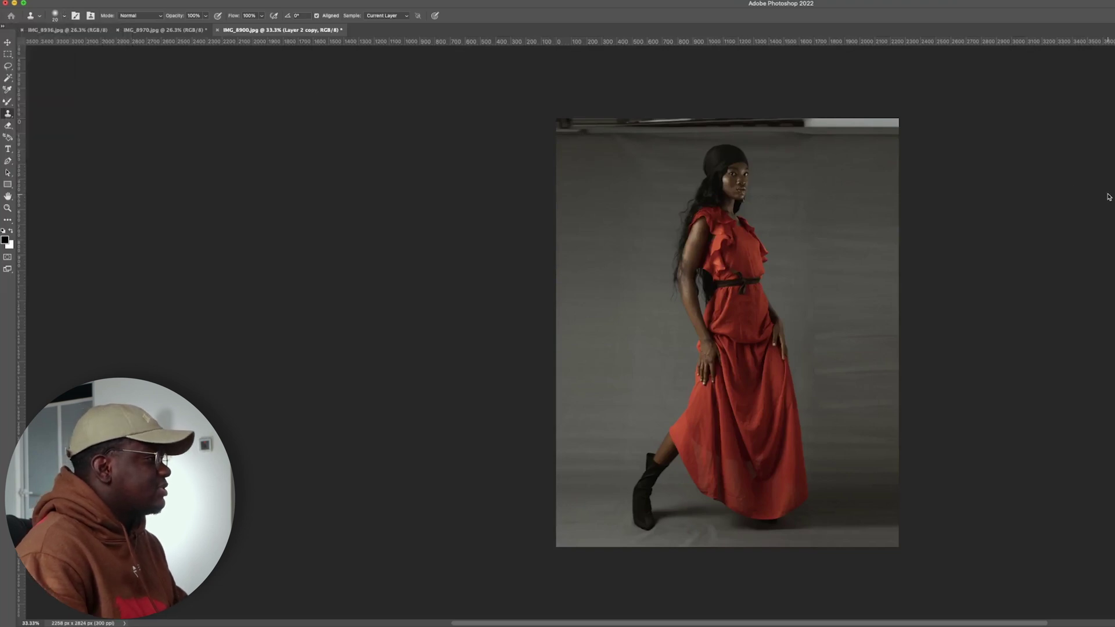
Clone clean backdrop over the bright strip along the photo's upper right edge.
click(793, 222)
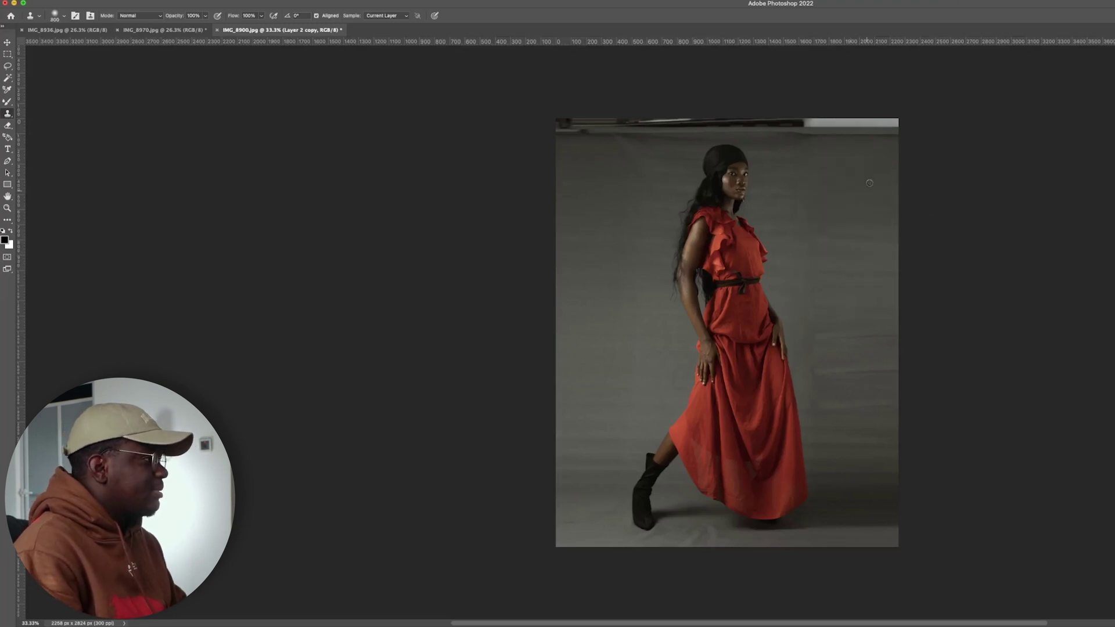
click(864, 122)
click(830, 119)
drag(835, 112, 845, 126)
Clone clean backdrop over the left part of the dark backdrop roll along the photo's upper edge.
alt+click(575, 164)
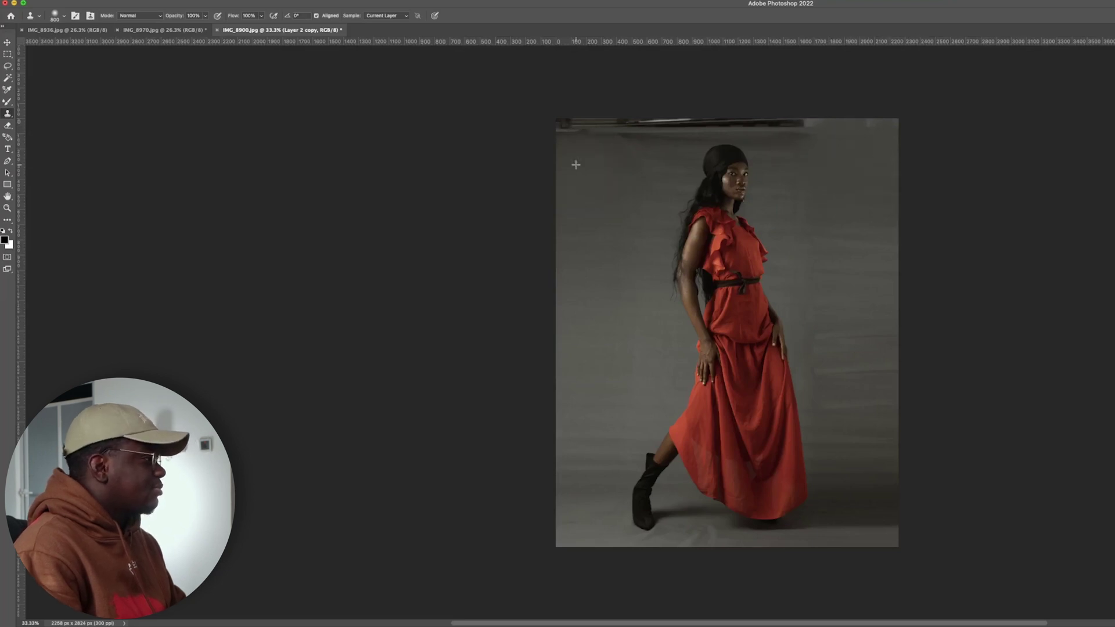
mouse_move(561, 120)
mouse_down()
mouse_move(621, 127)
mouse_move(609, 147)
mouse_move(662, 124)
mouse_move(631, 143)
mouse_move(677, 146)
mouse_up()
alt+click(572, 124)
alt+click(584, 135)
Clone backdrop over the remaining dark bar above the model's head and touch up the area around the head wrap.
key(super+equal)
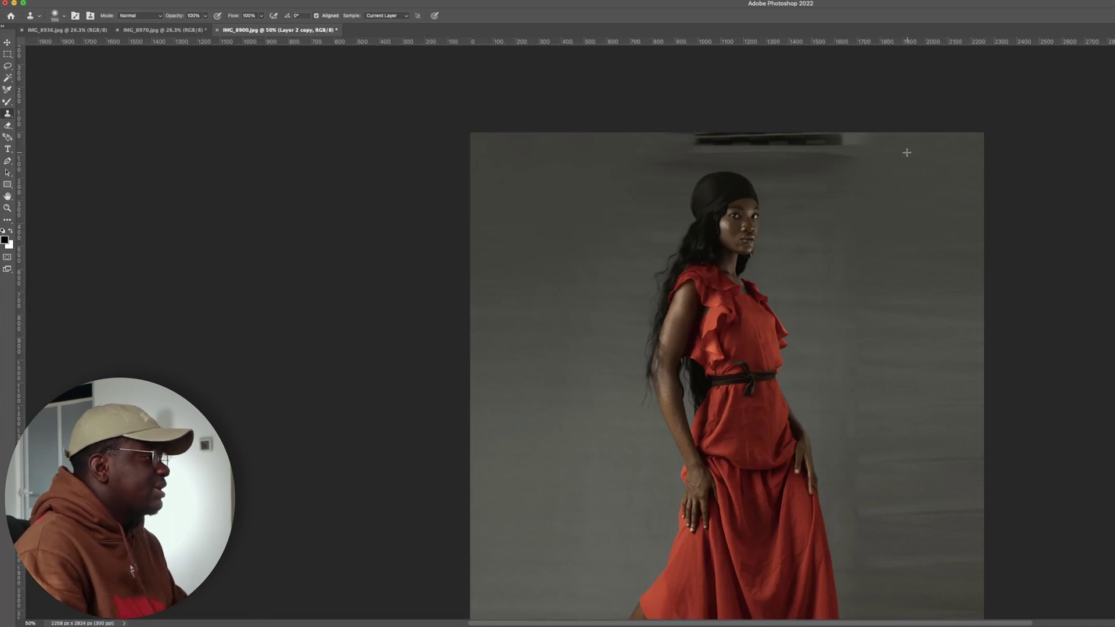
alt+click(922, 169)
mouse_move(868, 143)
mouse_down()
mouse_move(846, 133)
mouse_move(820, 142)
mouse_move(794, 118)
mouse_move(780, 134)
mouse_move(826, 144)
mouse_move(754, 123)
mouse_move(682, 139)
mouse_up()
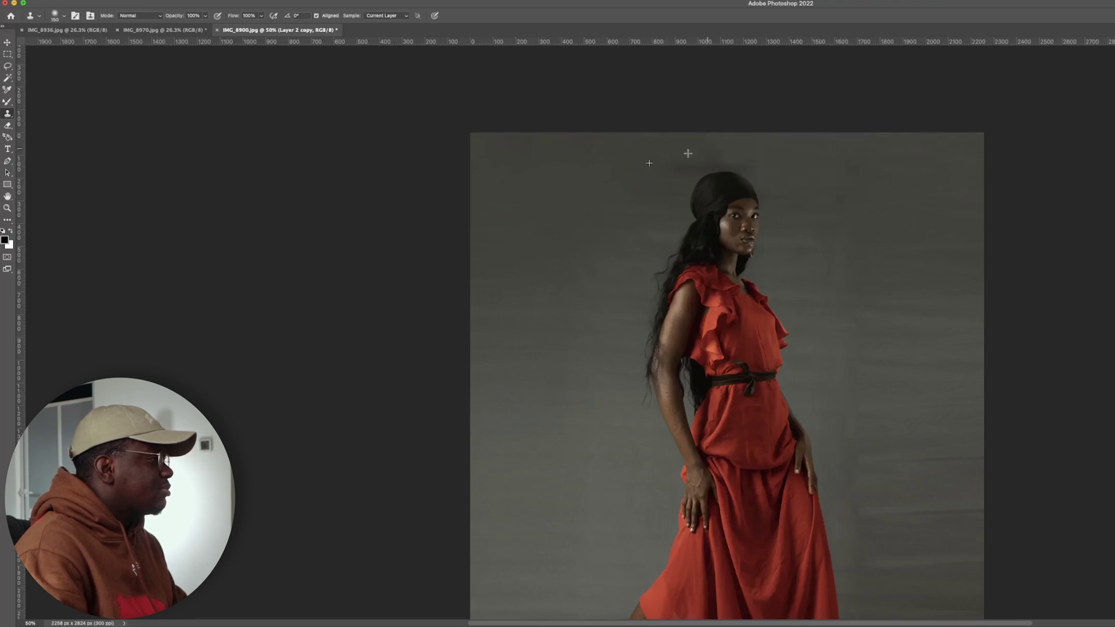
mouse_move(686, 142)
mouse_down()
mouse_move(716, 159)
mouse_move(691, 170)
mouse_move(707, 154)
mouse_move(768, 176)
mouse_up()
key(super+z)
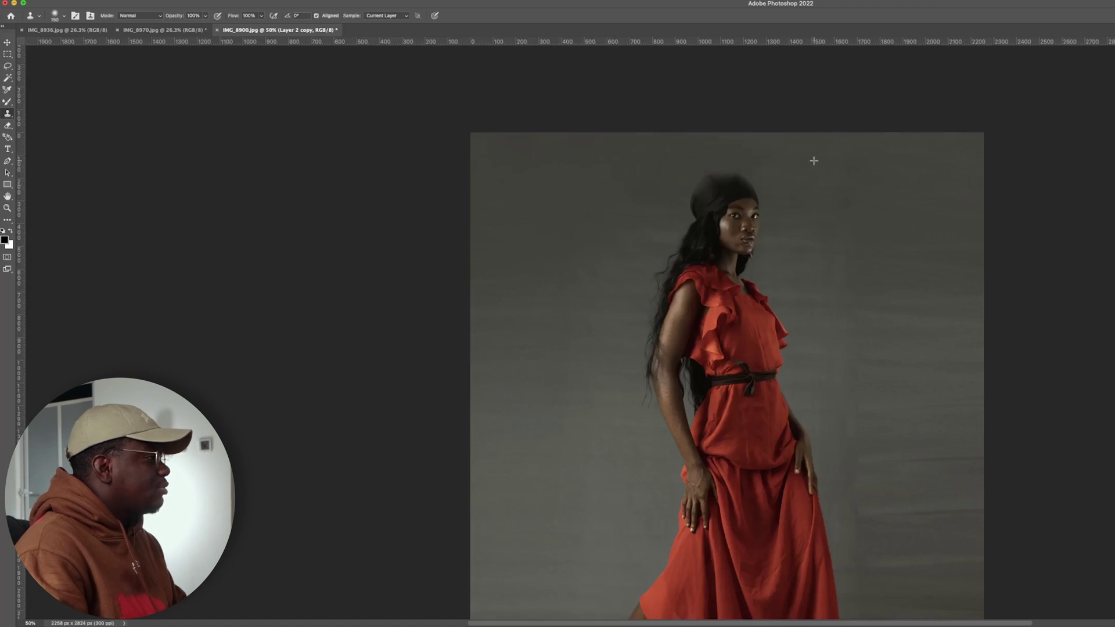
Enlarge the brush and add a layer mask to the cloned Layer 2 copy.
key(bracketright)
key(bracketright)
key(bracketright)
key(bracketright)
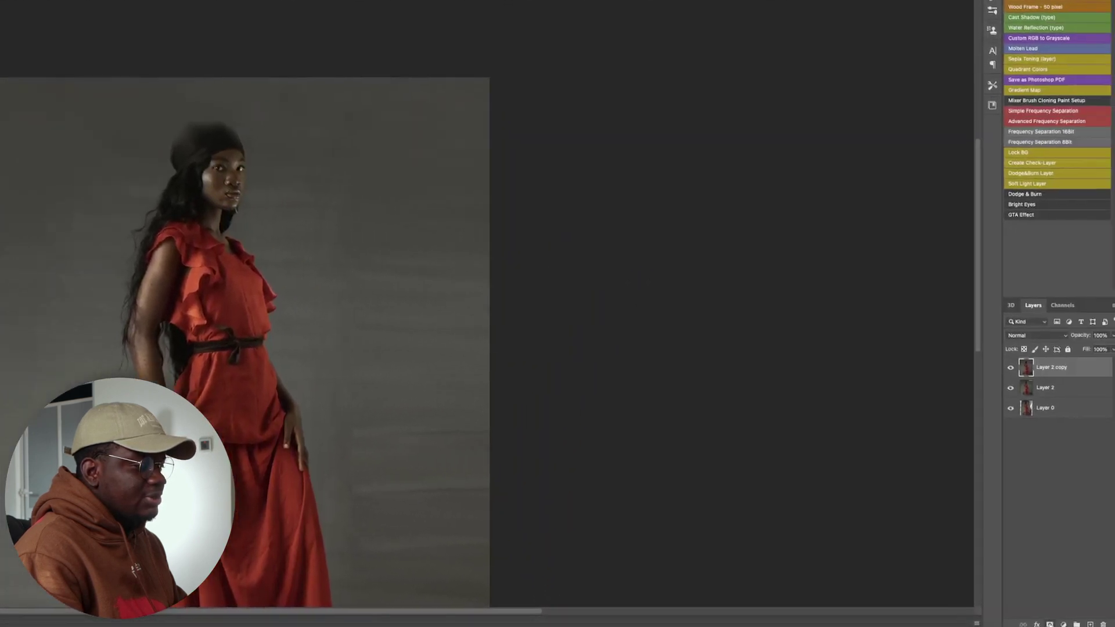
click(1050, 623)
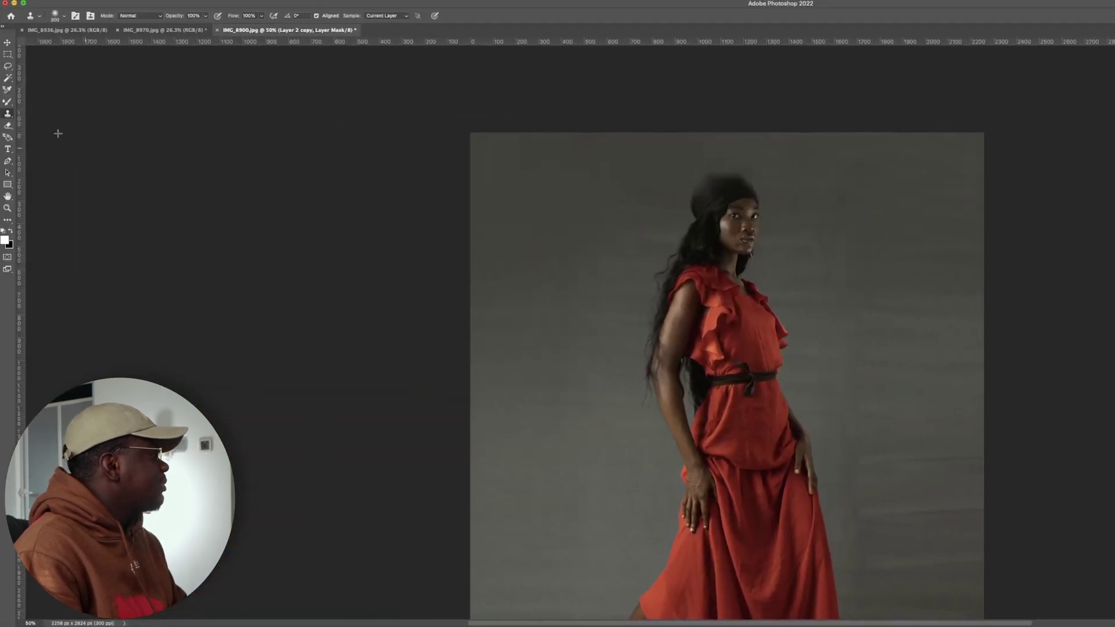
Paint black on the Layer 2 copy mask with the Brush at 100% opacity to restore the model's head wrap.
click(6, 103)
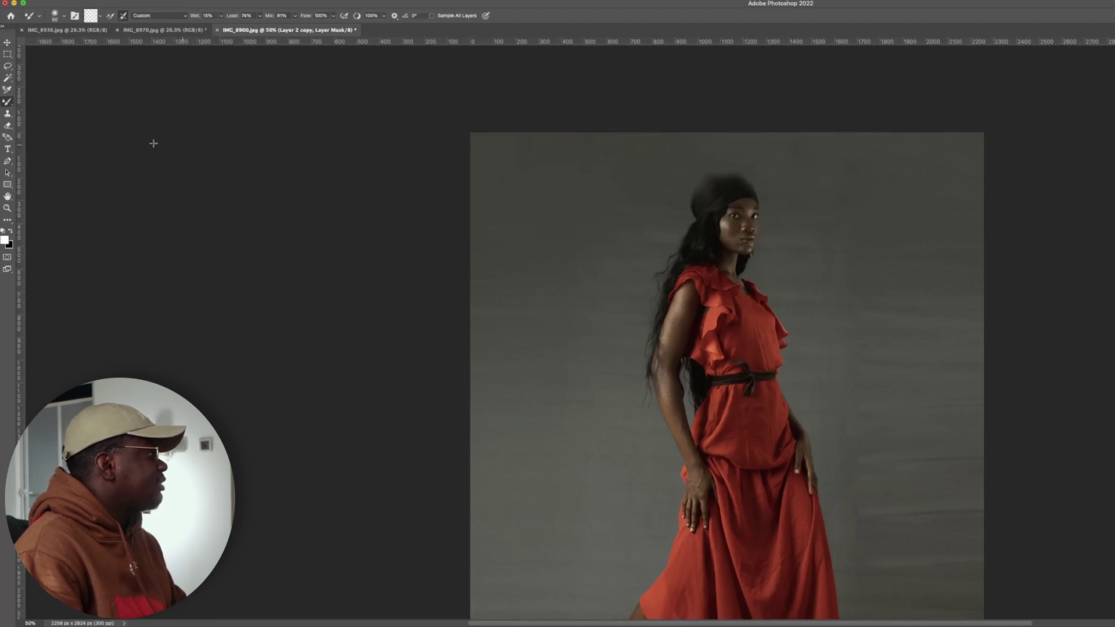
right_click(6, 103)
click(26, 100)
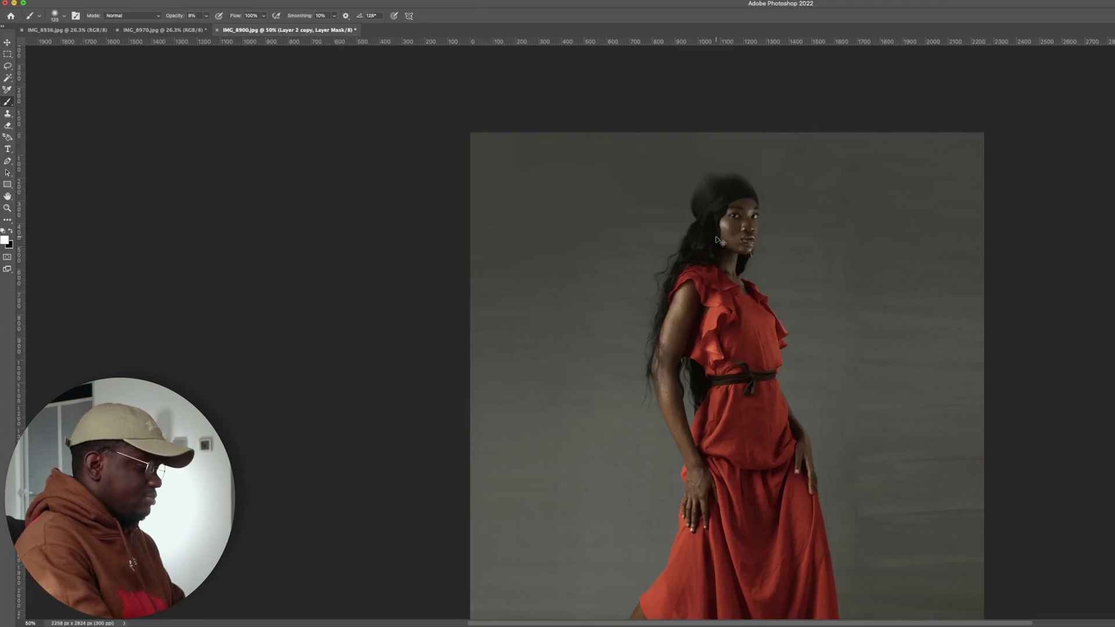
scroll(719, 239, up, 4)
scroll(721, 240, down, 5)
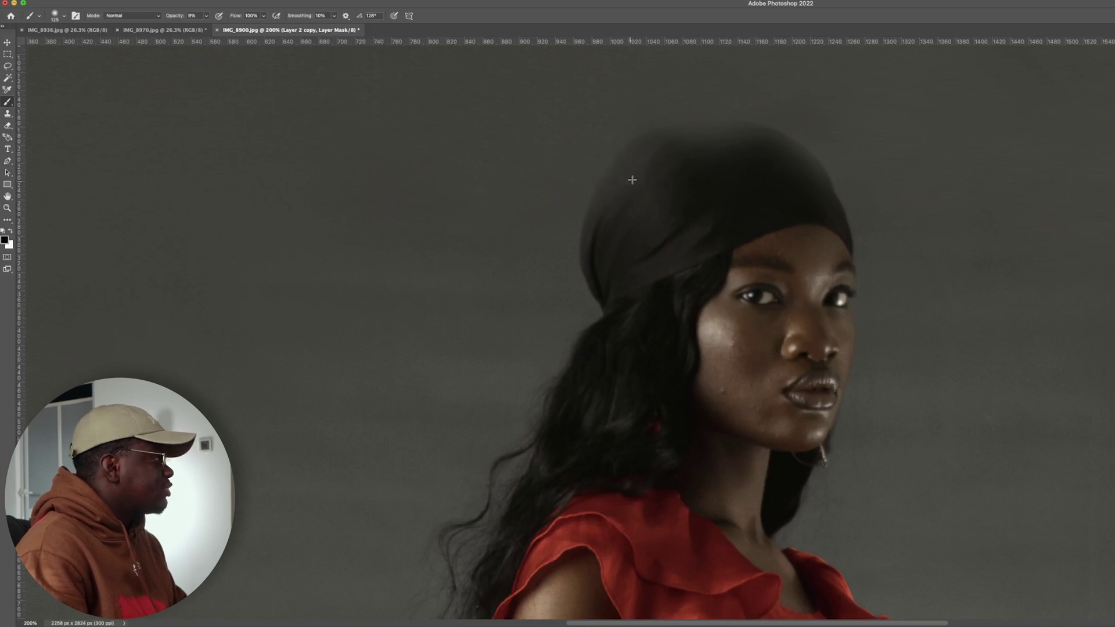
key(0)
mouse_move(685, 180)
mouse_down()
mouse_move(714, 200)
mouse_move(829, 206)
mouse_move(633, 184)
mouse_up()
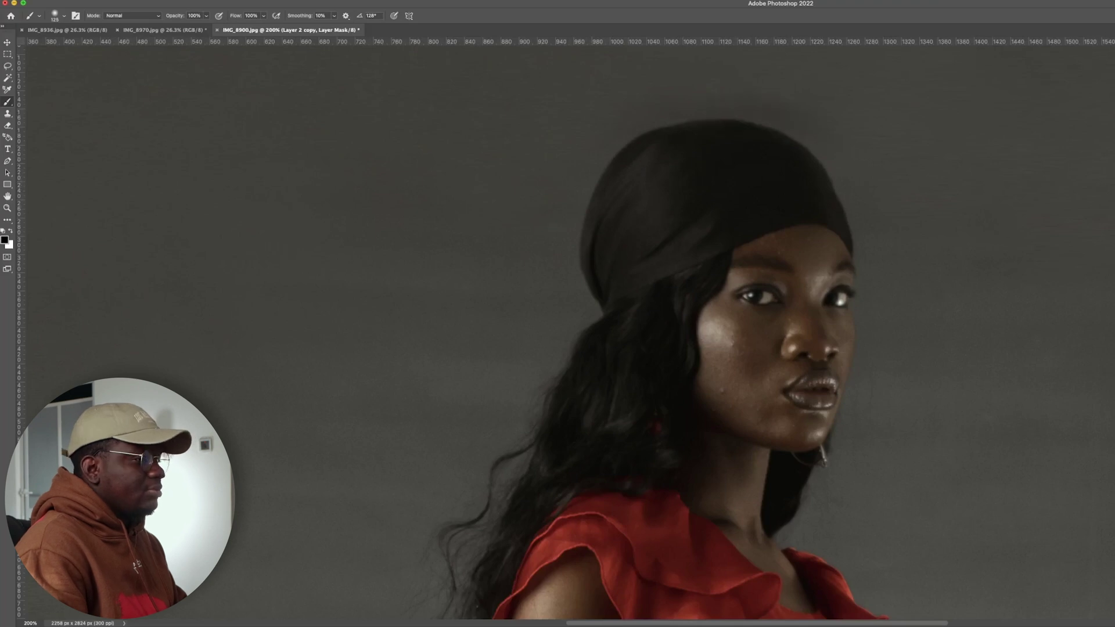
key(super+0)
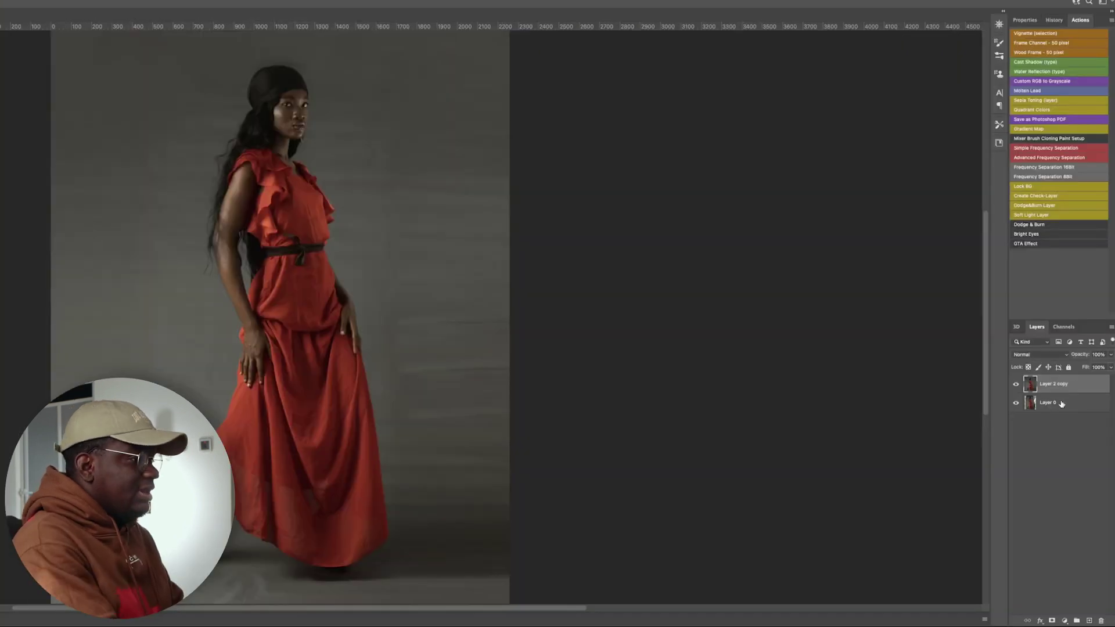
Duplicate Layer 2 copy and remove the marks on the floor below the dress with the Spot Healing Brush.
key(super+j)
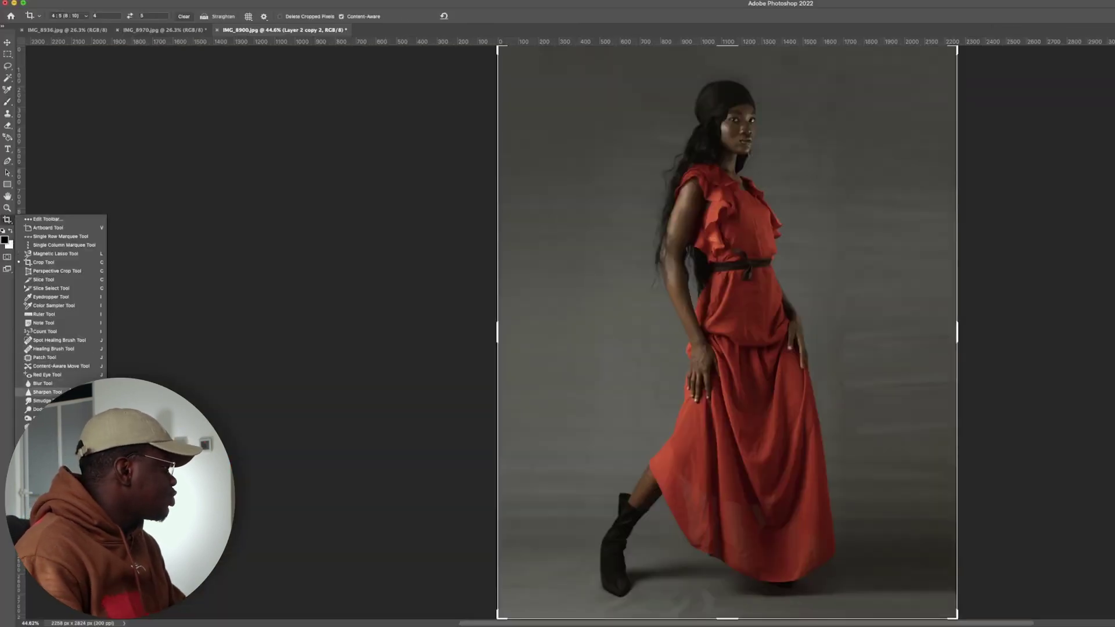
click(58, 340)
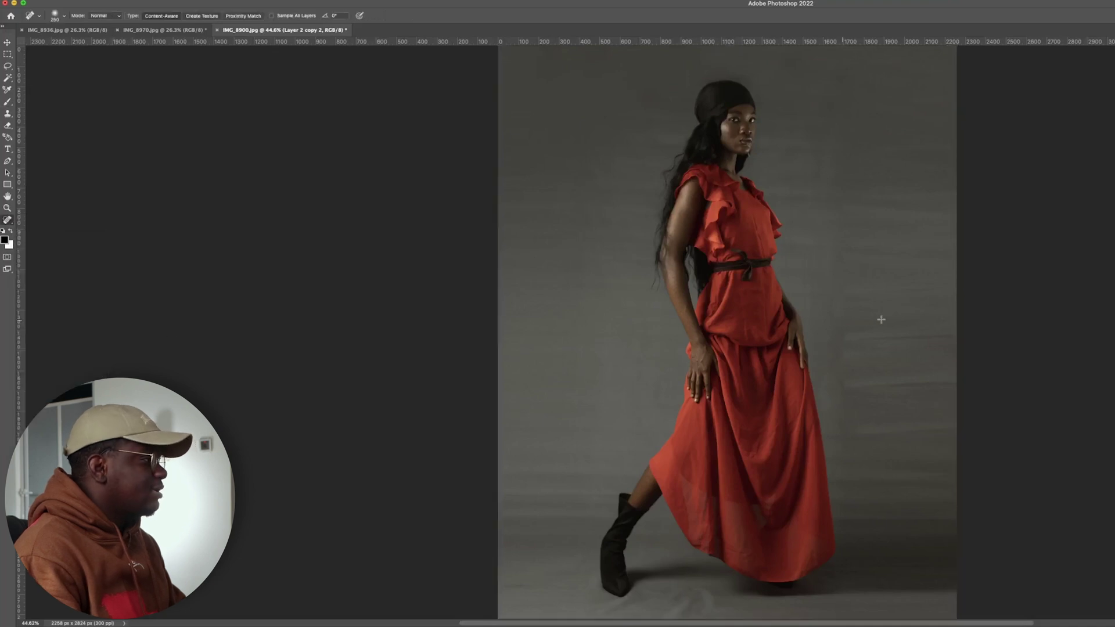
scroll(728, 333, up, 10)
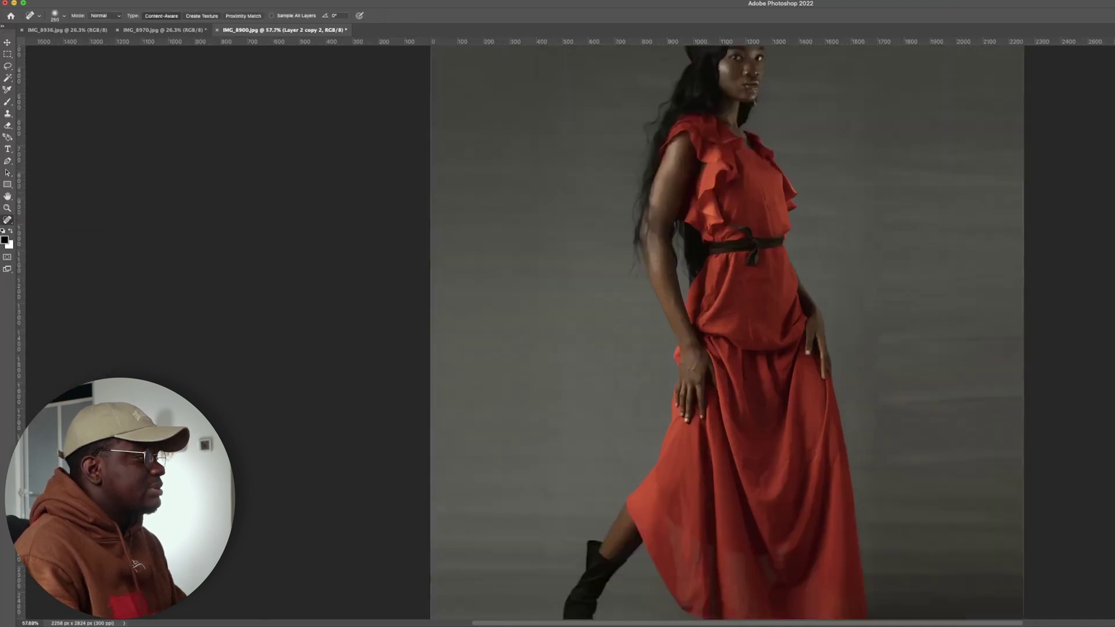
scroll(728, 332, down, 10)
drag(842, 487, 903, 491)
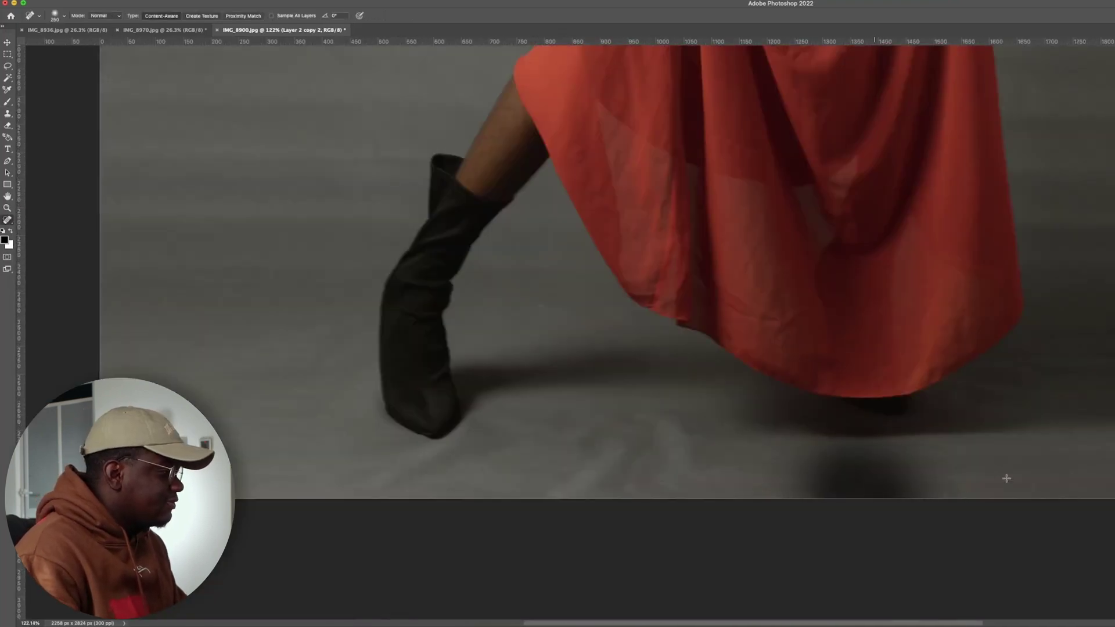
click(613, 408)
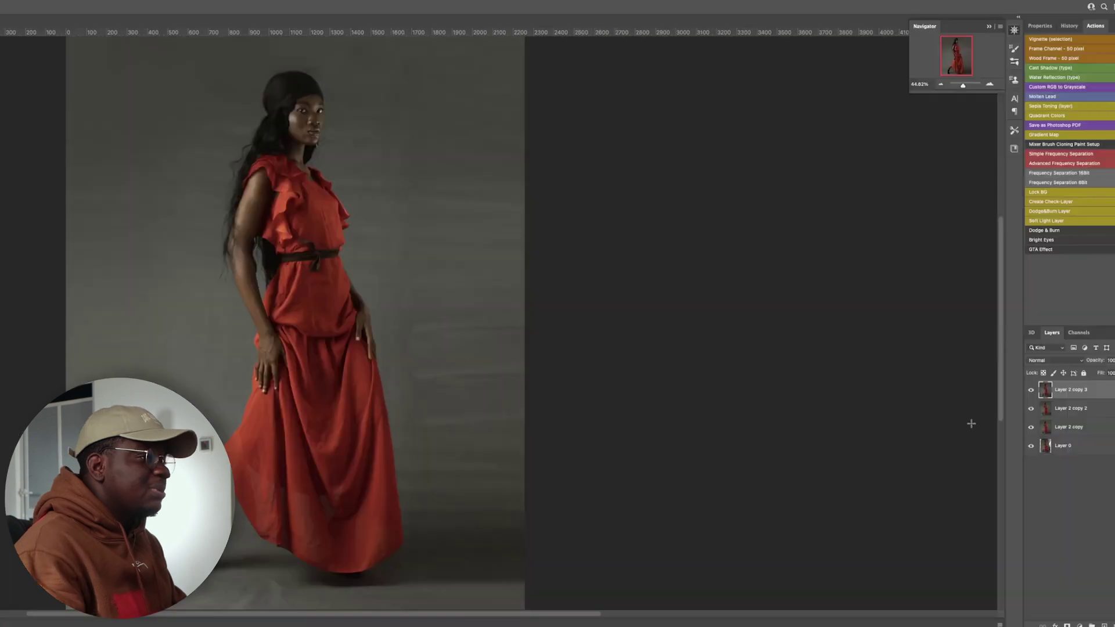
Run the Frequency Separation 16Bit action on Layer 2 copy 3 with a Gaussian Blur radius of 5.0 pixels.
click(1075, 174)
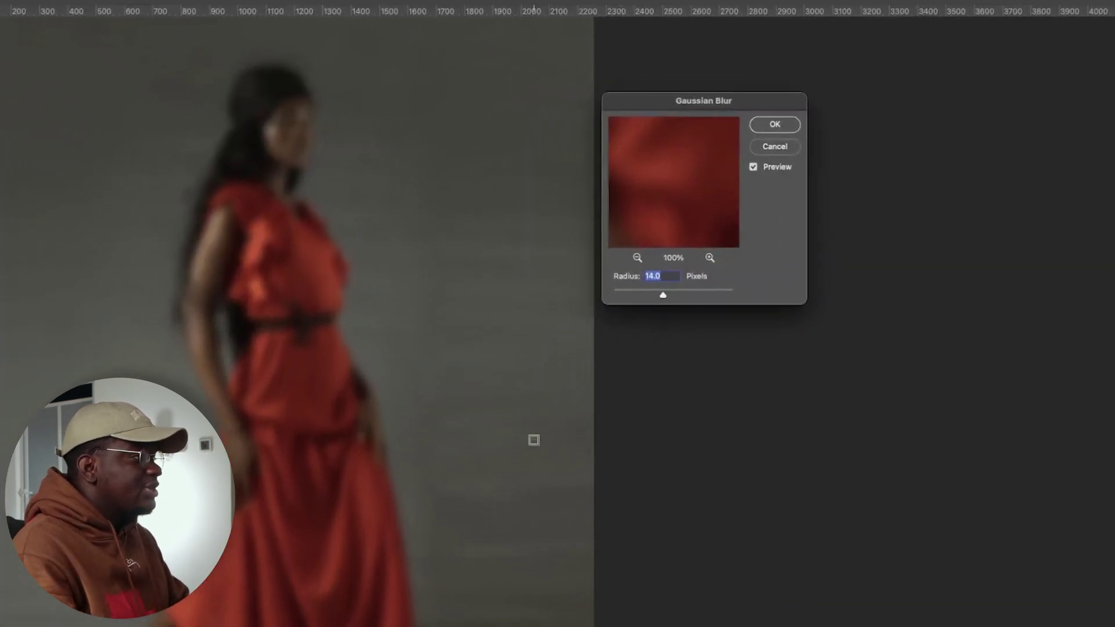
click(659, 269)
click(658, 269)
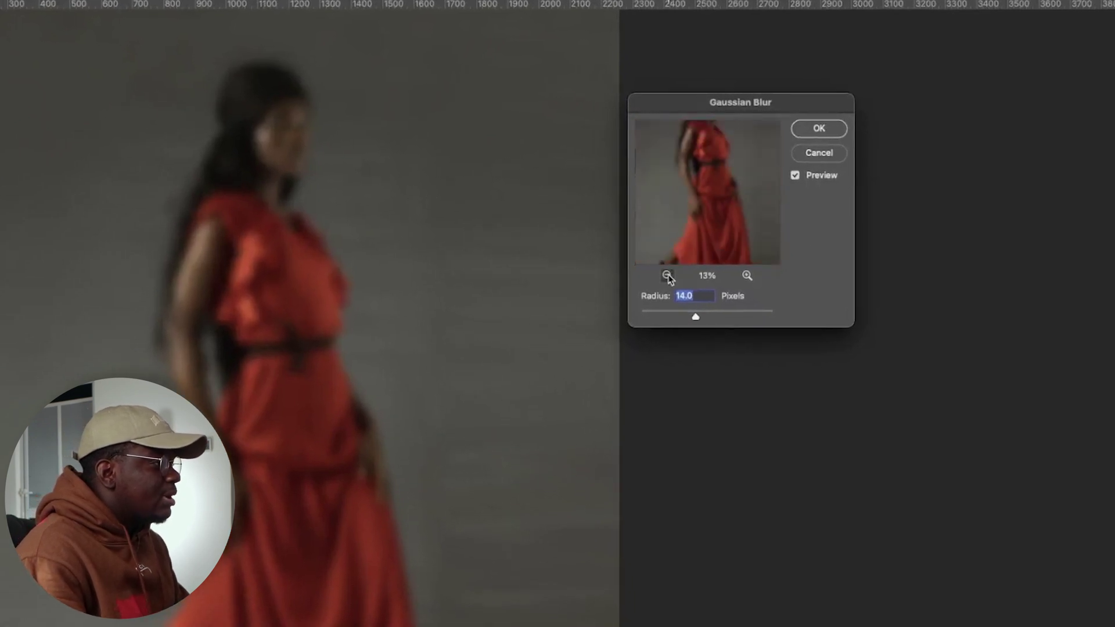
click(658, 270)
click(747, 275)
click(748, 275)
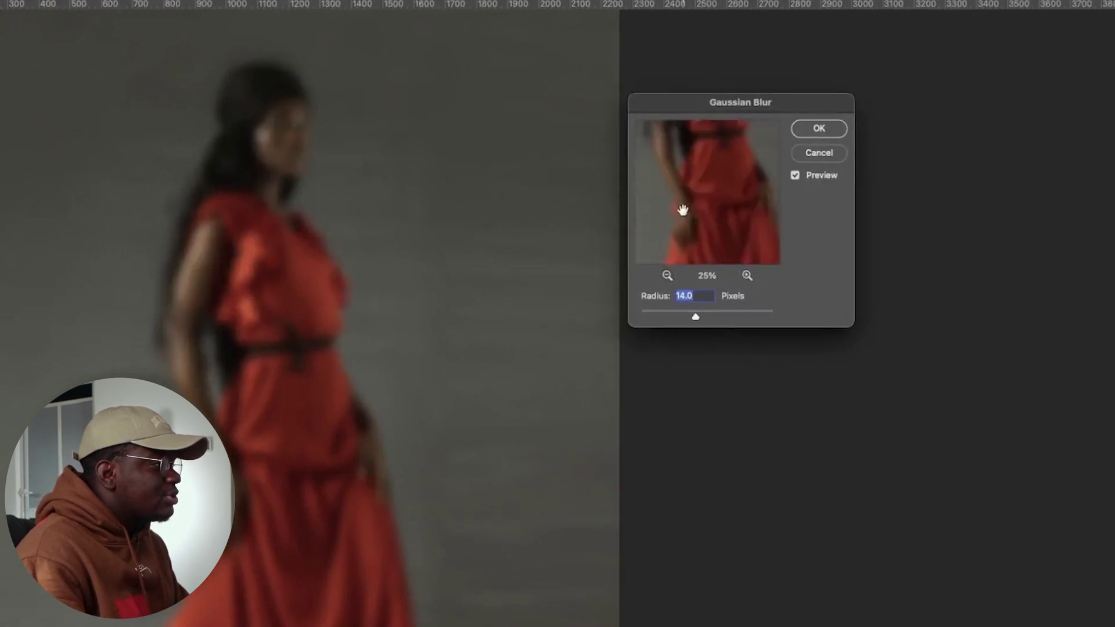
drag(685, 211, 747, 130)
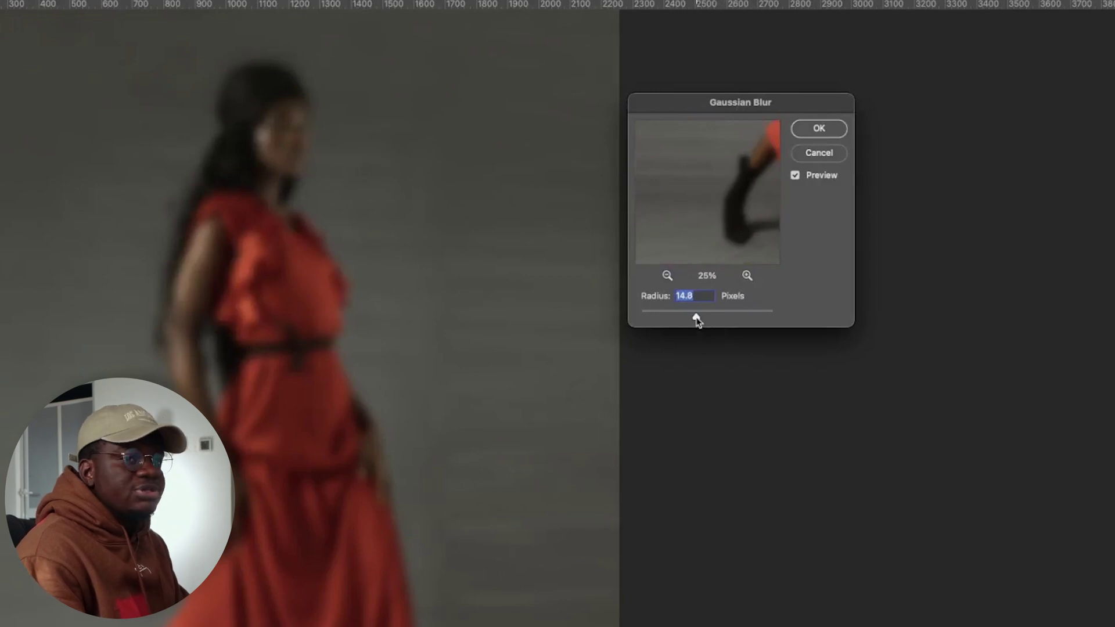
drag(698, 321, 672, 325)
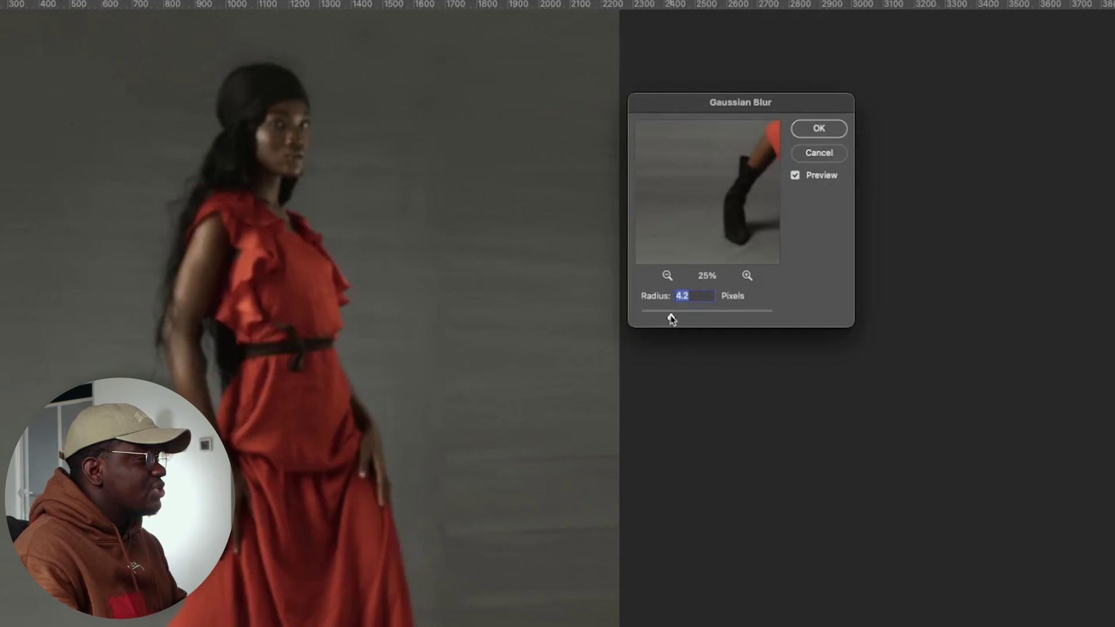
mouse_move(672, 320)
mouse_down()
mouse_move(653, 316)
mouse_move(678, 314)
mouse_up()
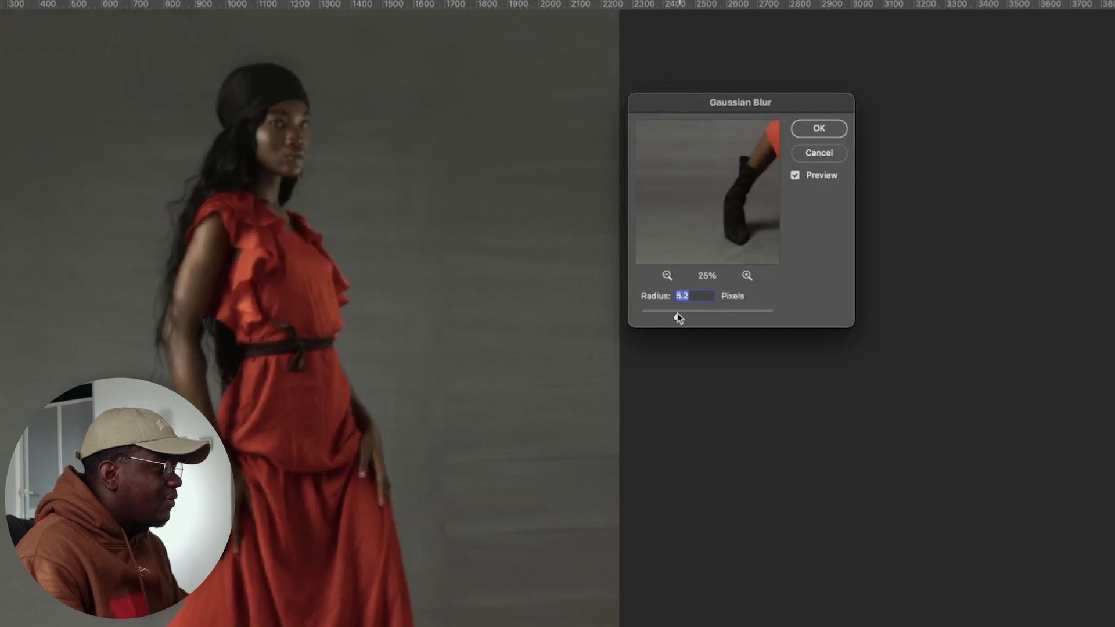
click(818, 128)
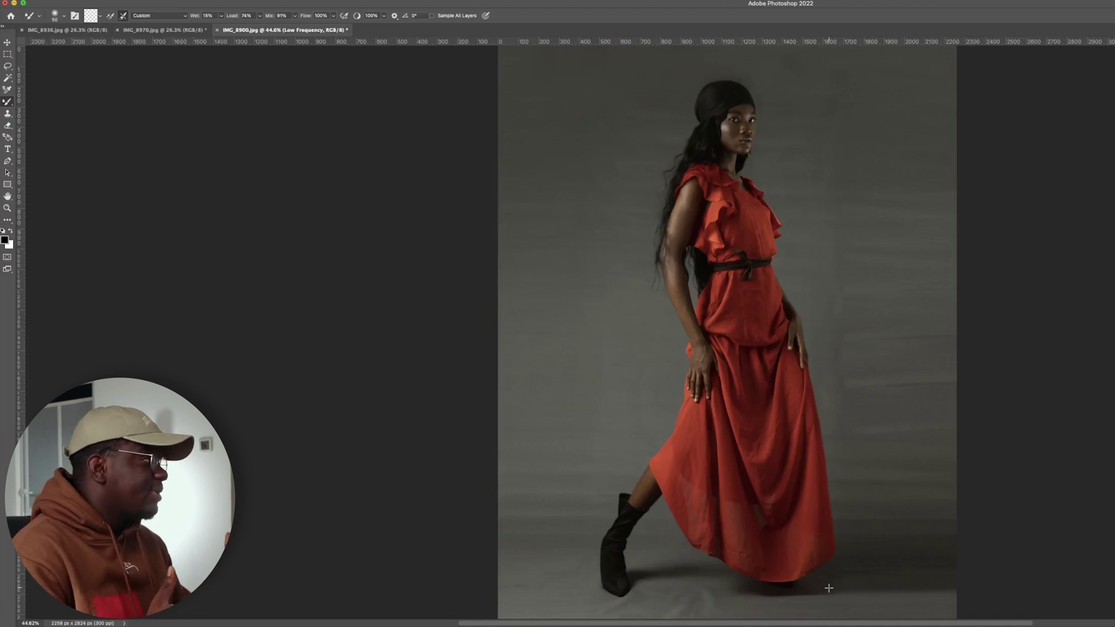
Blend the streaks in the backdrop beside the model on the Low Frequency layer with an enlarged Mixer Brush.
key(super+minus)
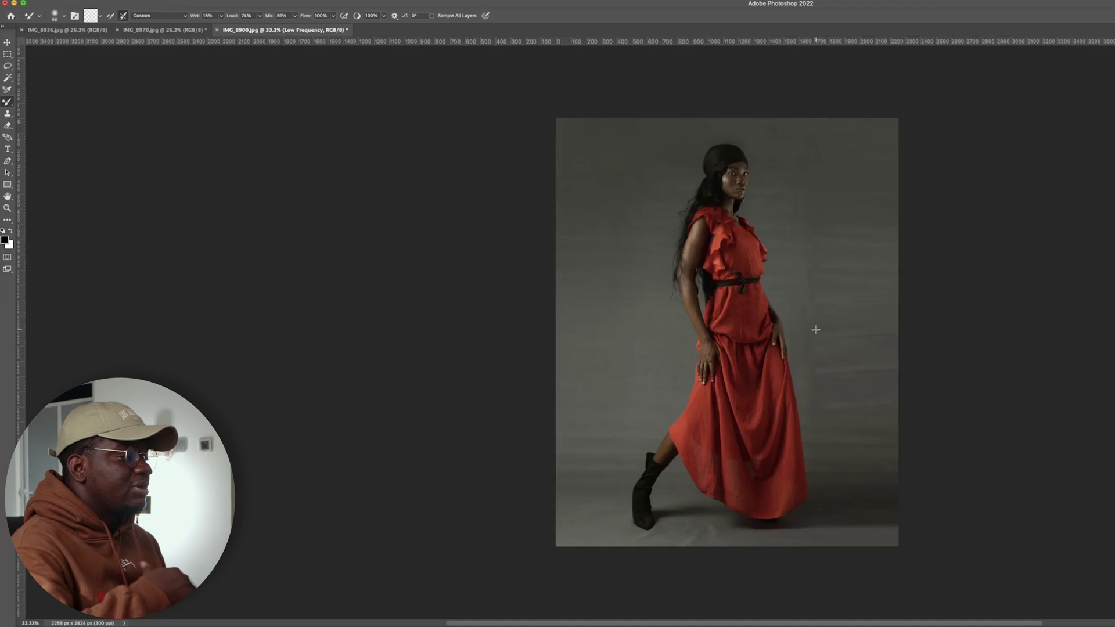
key(bracketright)
key(bracketright)
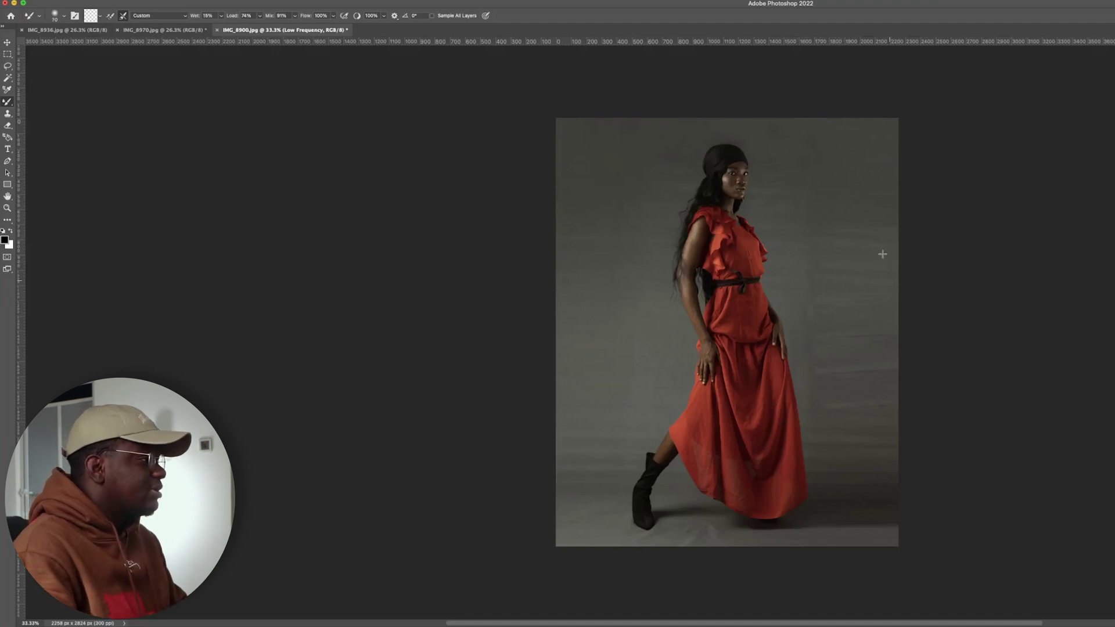
key(super+plus)
key(super+plus)
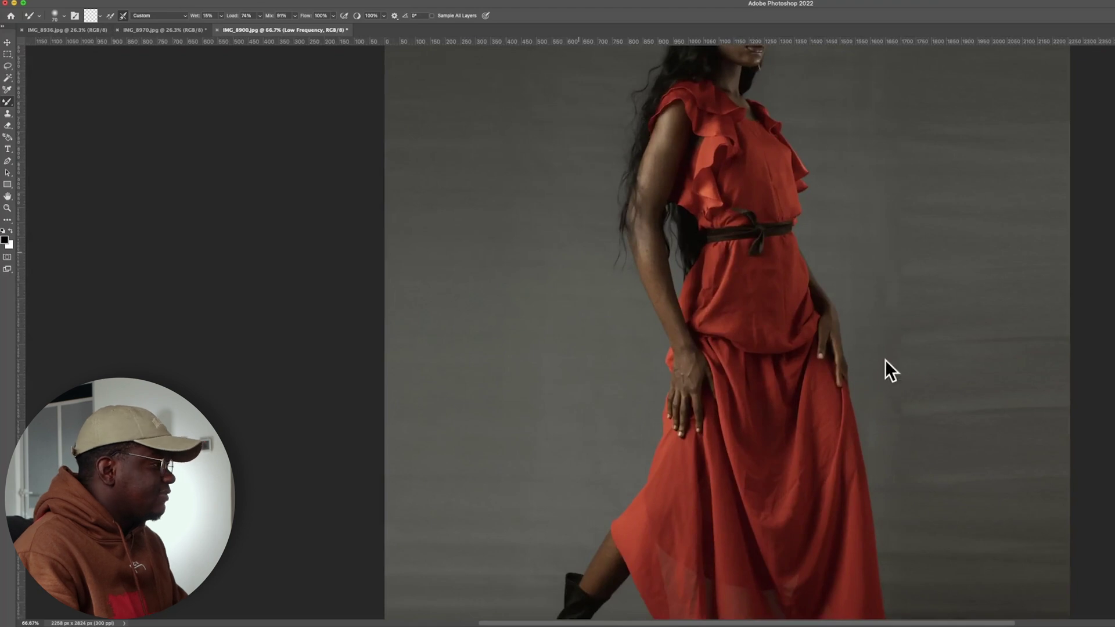
key(super+minus)
key(super+minus)
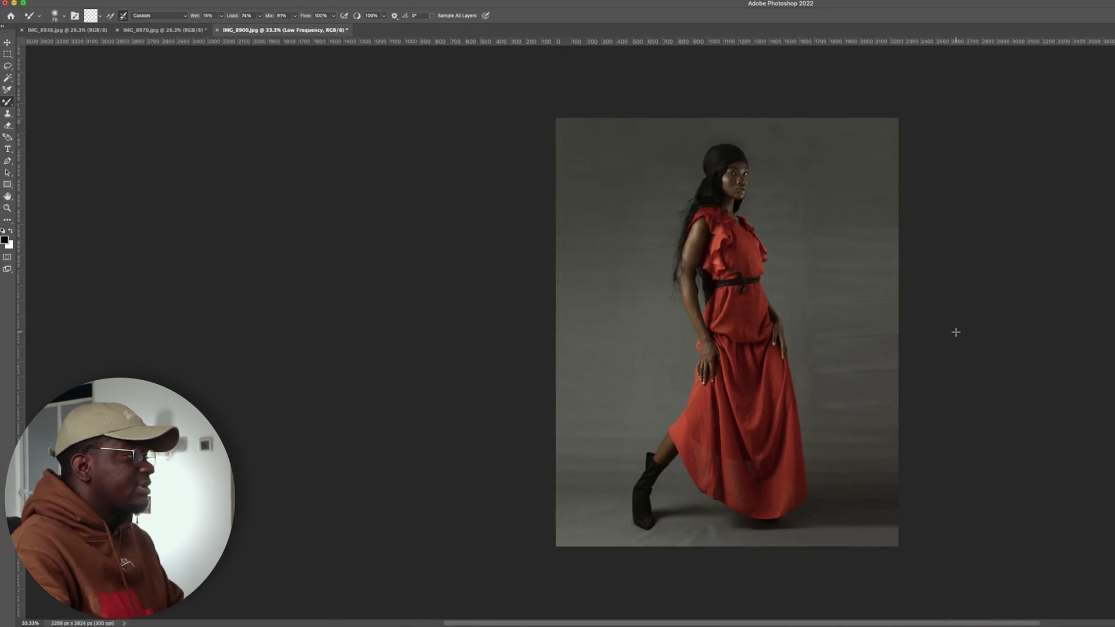
key(bracketright)
key(bracketright)
key(bracketright)
key(bracketright)
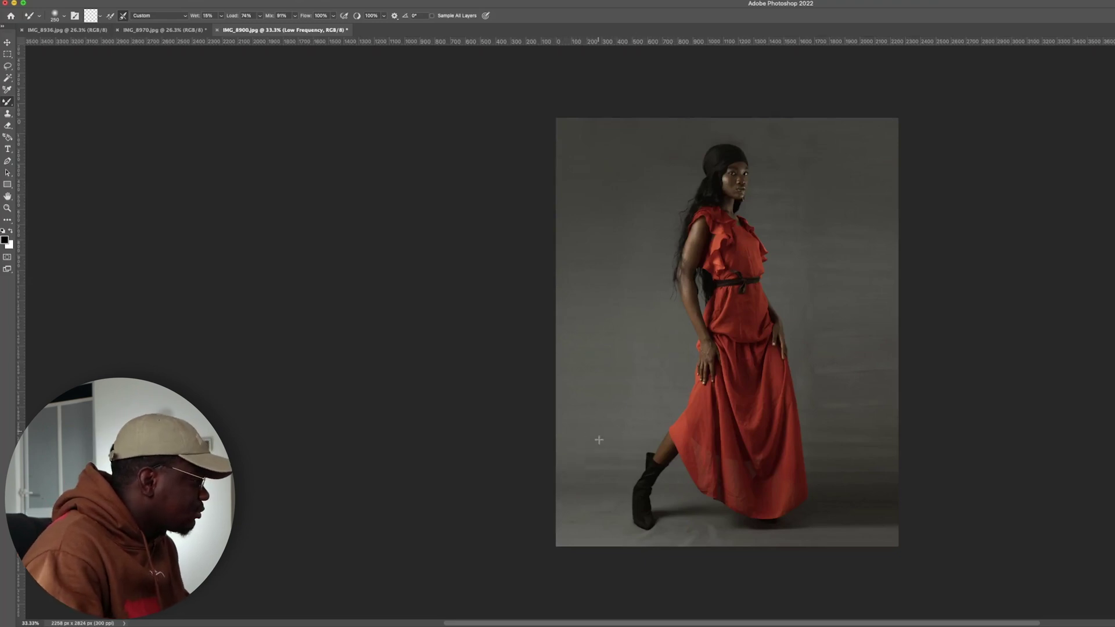
Smooth the backdrop close around the model's head and upper body with a smaller Mixer Brush.
key(super+equal)
key(super+equal)
key(super+equal)
scroll(602, 285, up, 10)
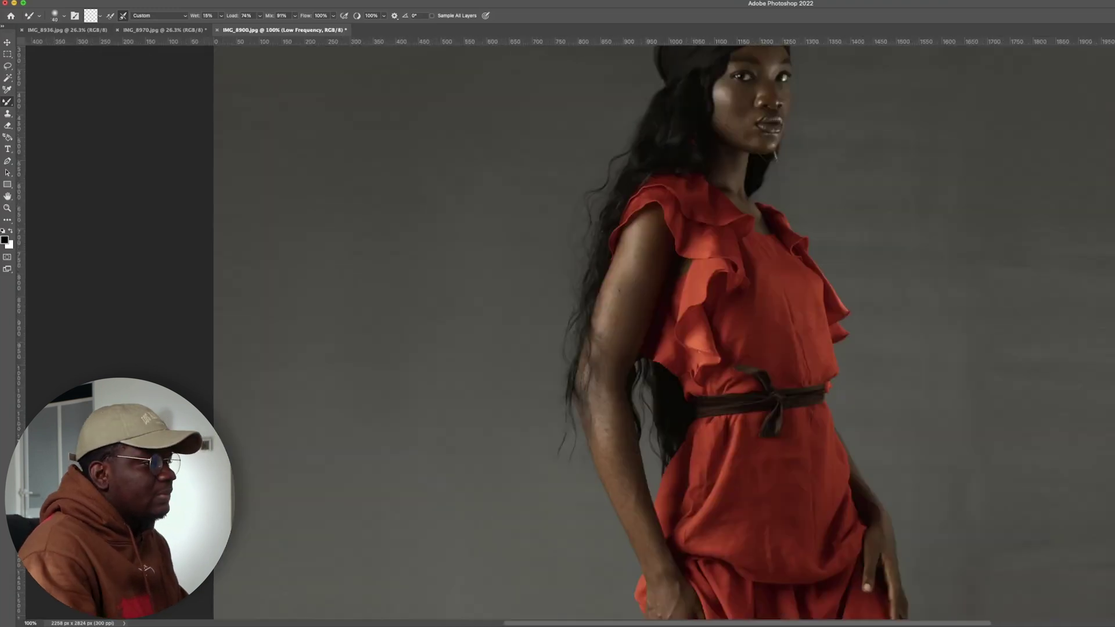
key(bracketleft)
key(bracketleft)
key(bracketleft)
key(bracketleft)
key(bracketleft)
key(bracketleft)
key(bracketleft)
key(bracketleft)
key(bracketleft)
key(bracketleft)
key(bracketleft)
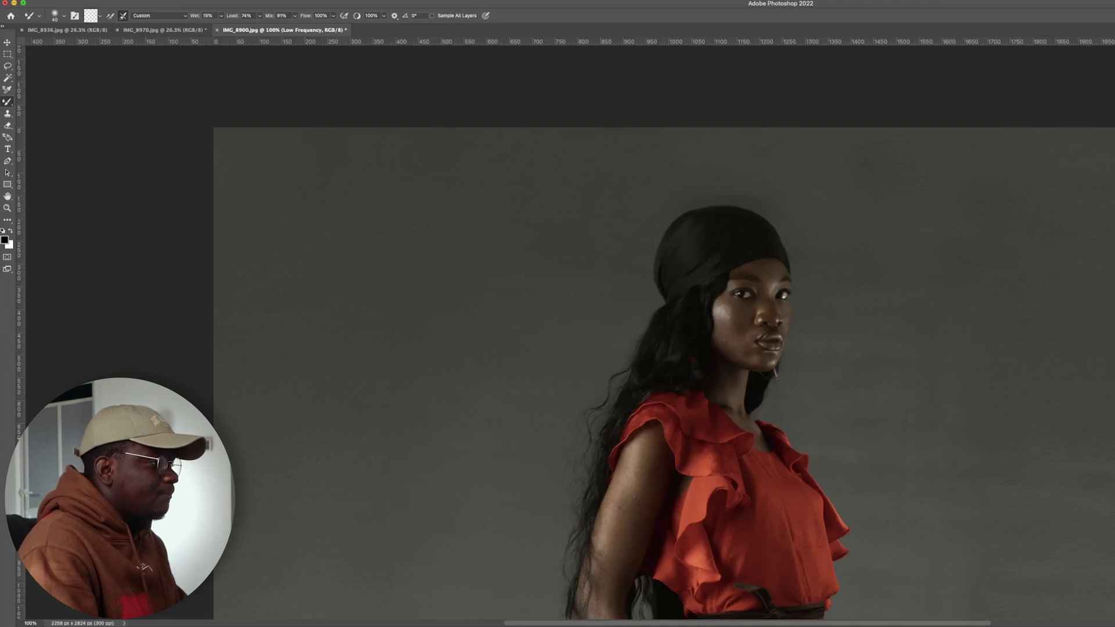
key(super+minus)
key(super+minus)
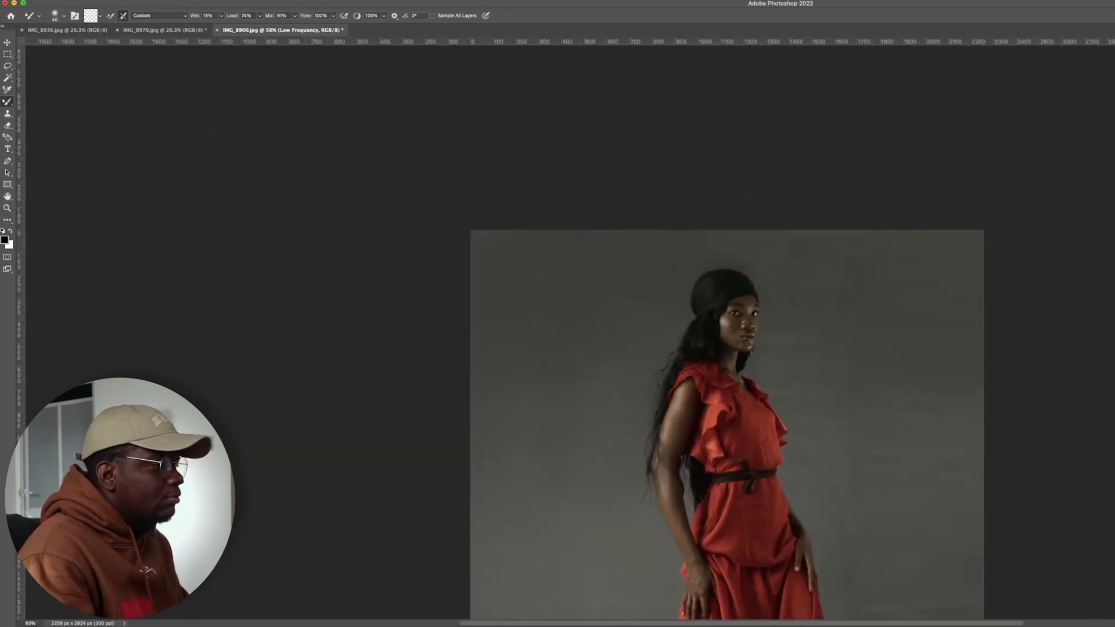
scroll(1073, 482, down, 5)
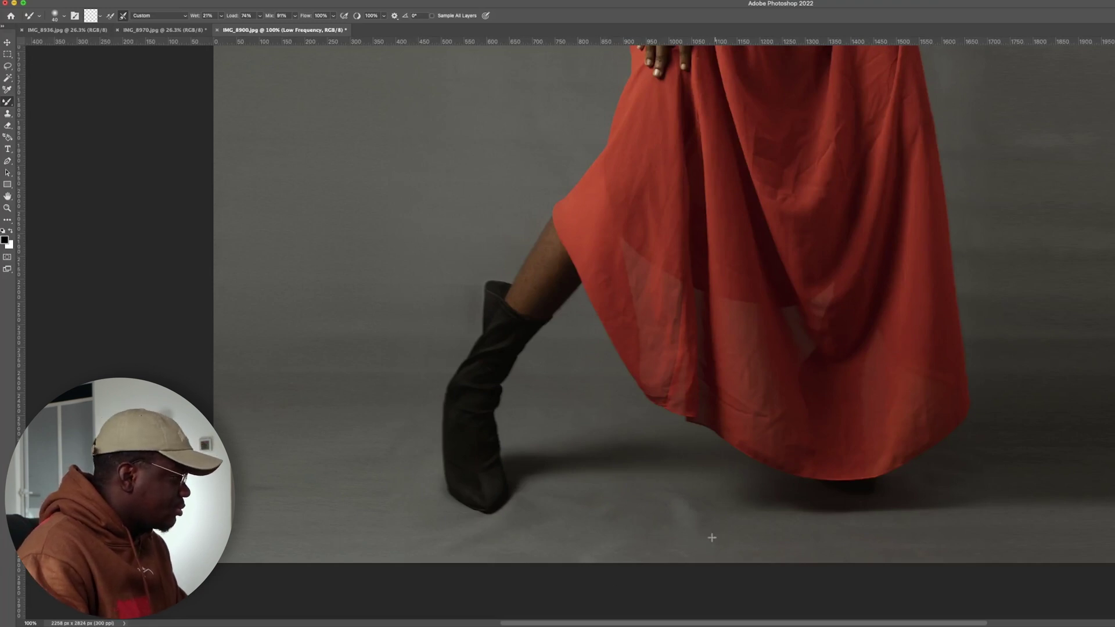
Set the Mixer Brush wetness to 47% and its size to 100, and blend the floor creases between boot and dress hem.
click(221, 15)
drag(221, 27, 230, 28)
mouse_move(674, 501)
mouse_down()
mouse_move(621, 502)
mouse_move(707, 517)
mouse_up()
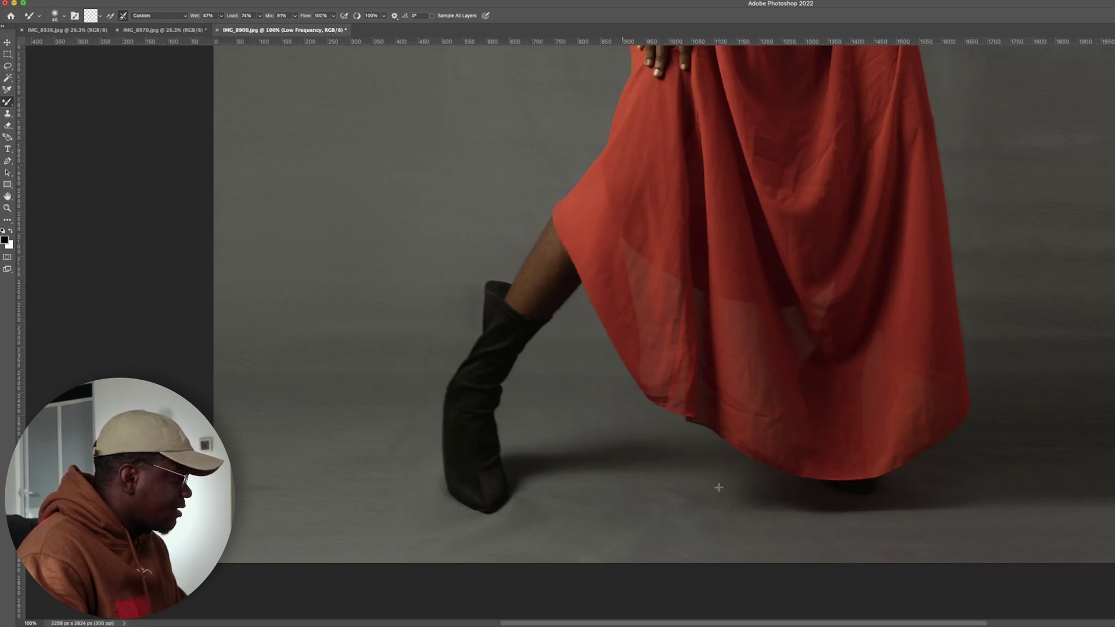
key(bracketright)
key(bracketright)
key(bracketright)
key(bracketright)
key(bracketright)
key(bracketright)
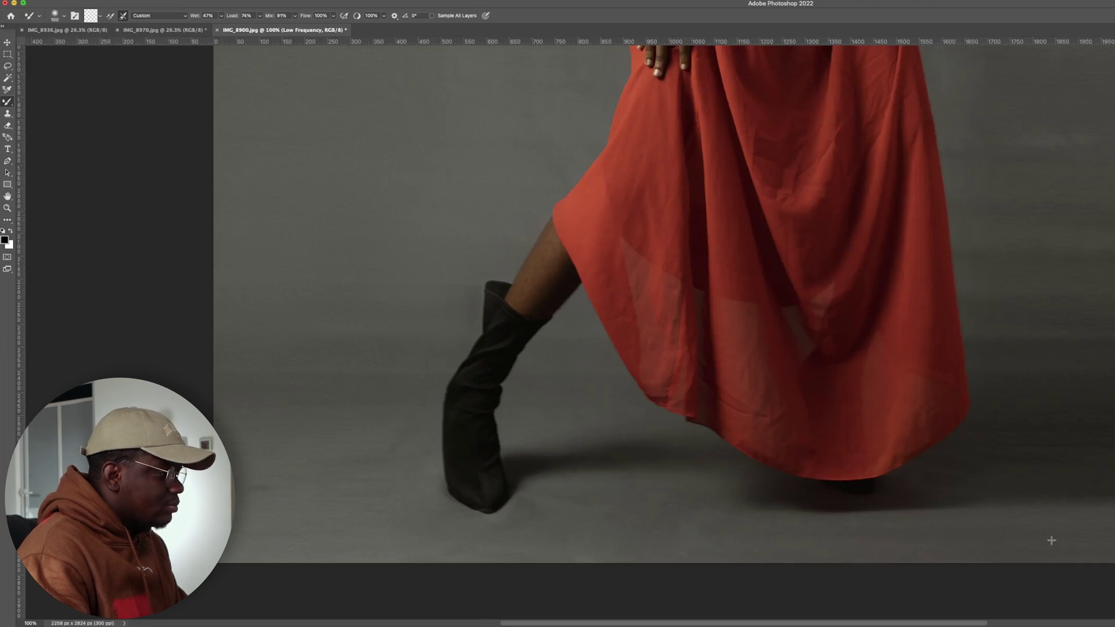
scroll(731, 590, down, 5)
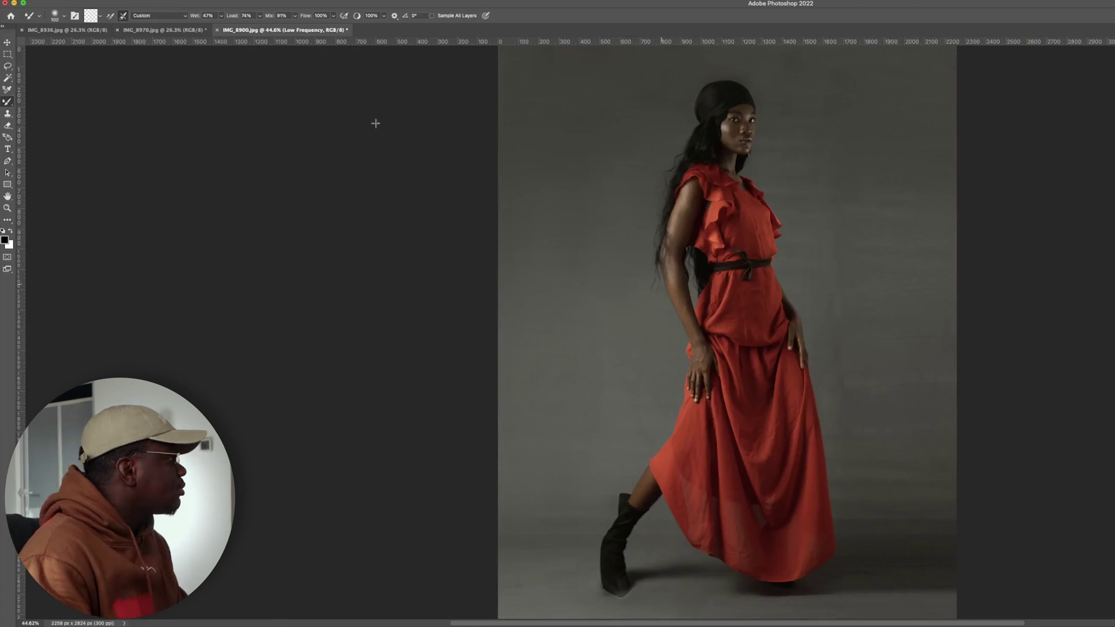
Lower the Mixer Brush wetness to 25%, enlarge it to 500, and even out the broad backdrop areas beside the model.
click(221, 16)
drag(219, 27, 212, 27)
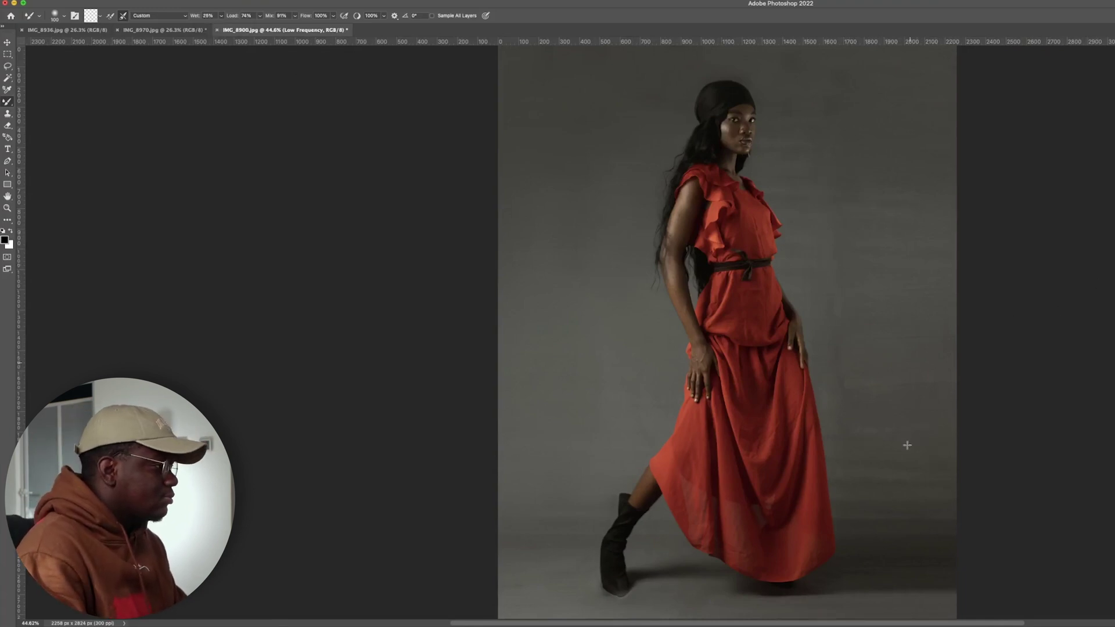
key(bracketright)
key(bracketright)
key(bracketright)
key(bracketright)
key(bracketright)
key(bracketright)
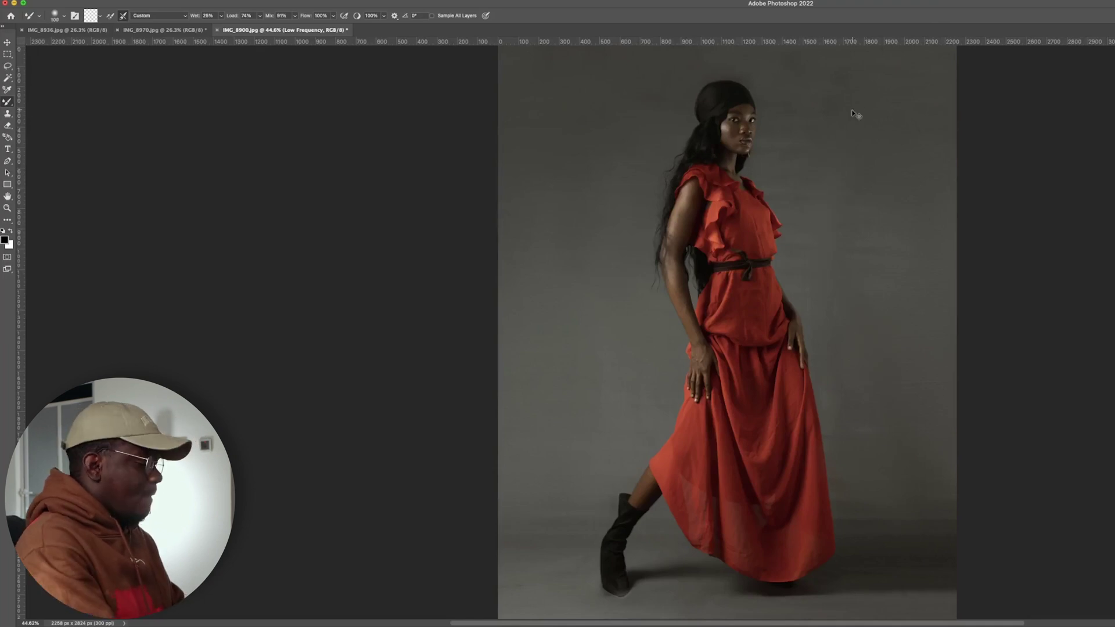
key(super+minus)
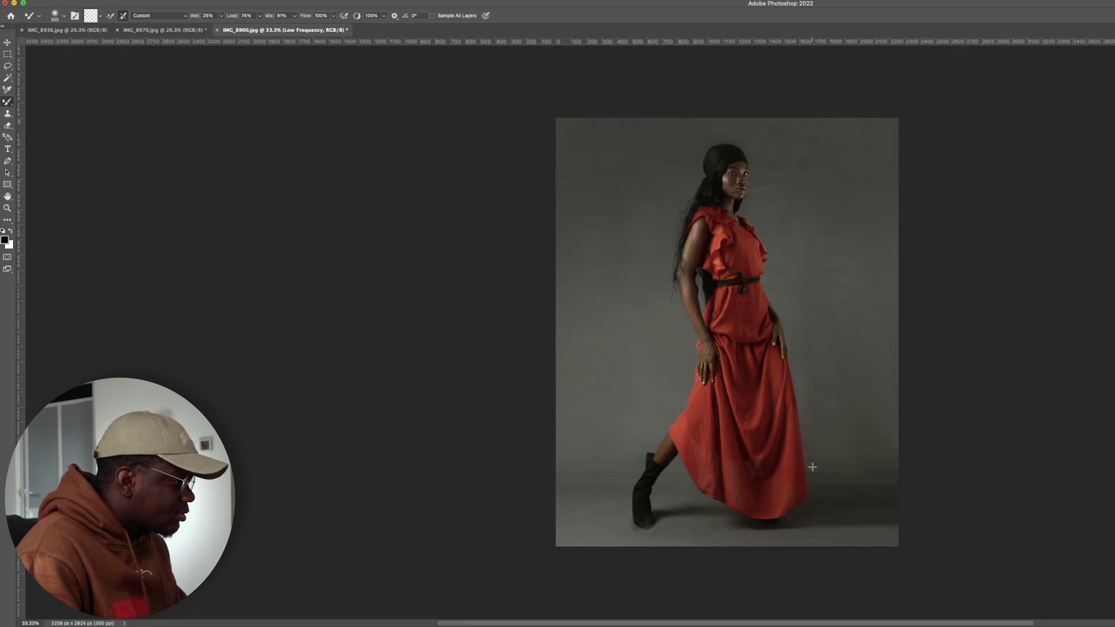
Review the smoothed backdrop at full view and collapse the Frequency Separation group.
key(super+plus)
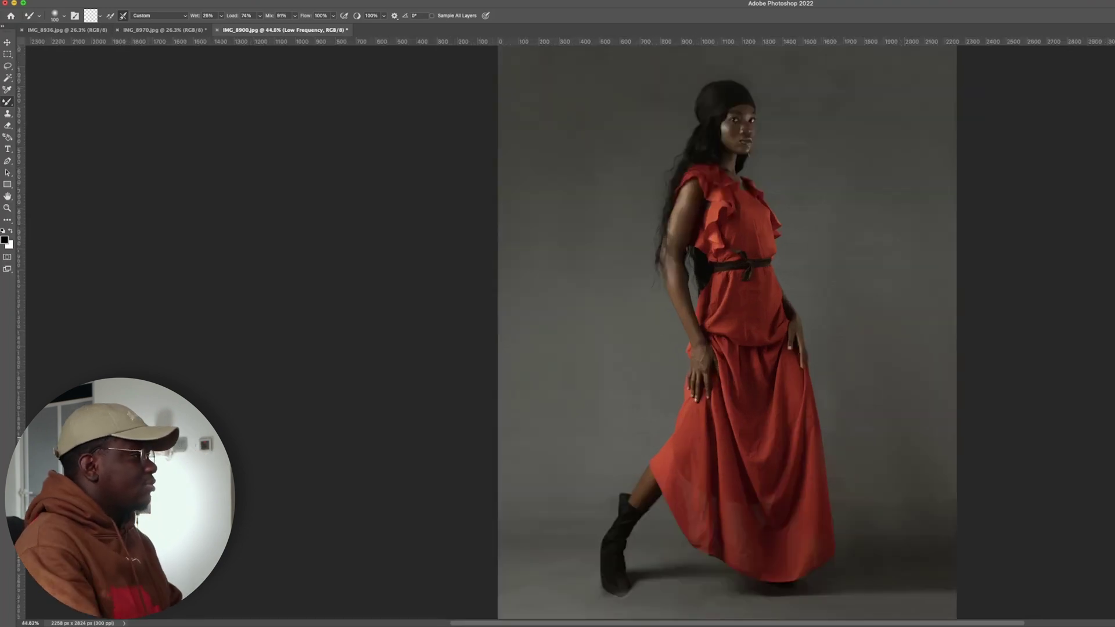
key(super+minus)
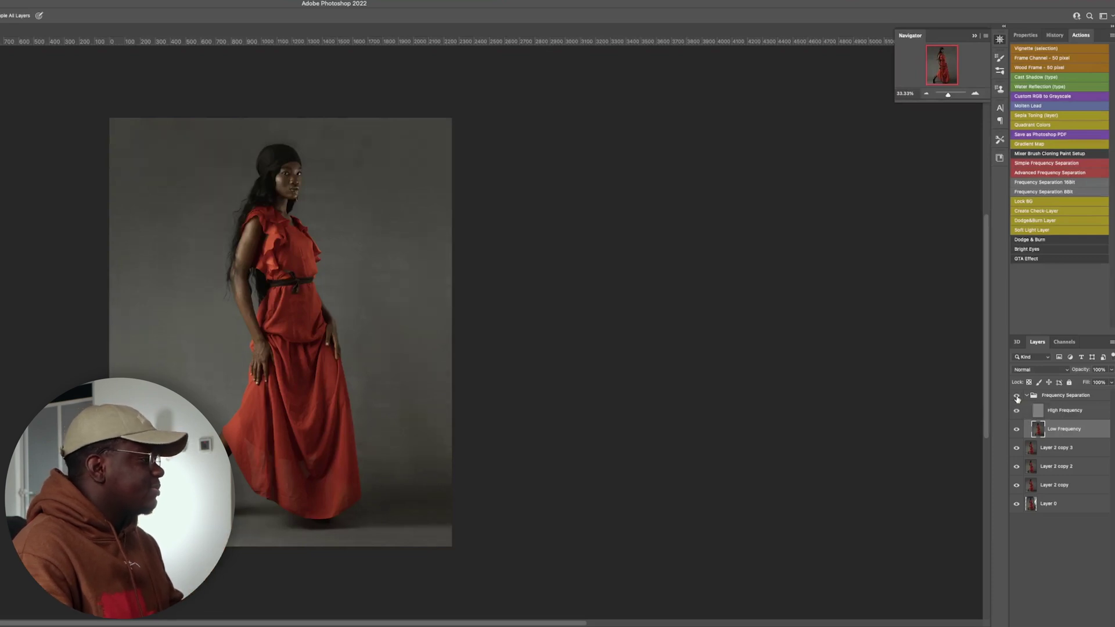
click(1027, 396)
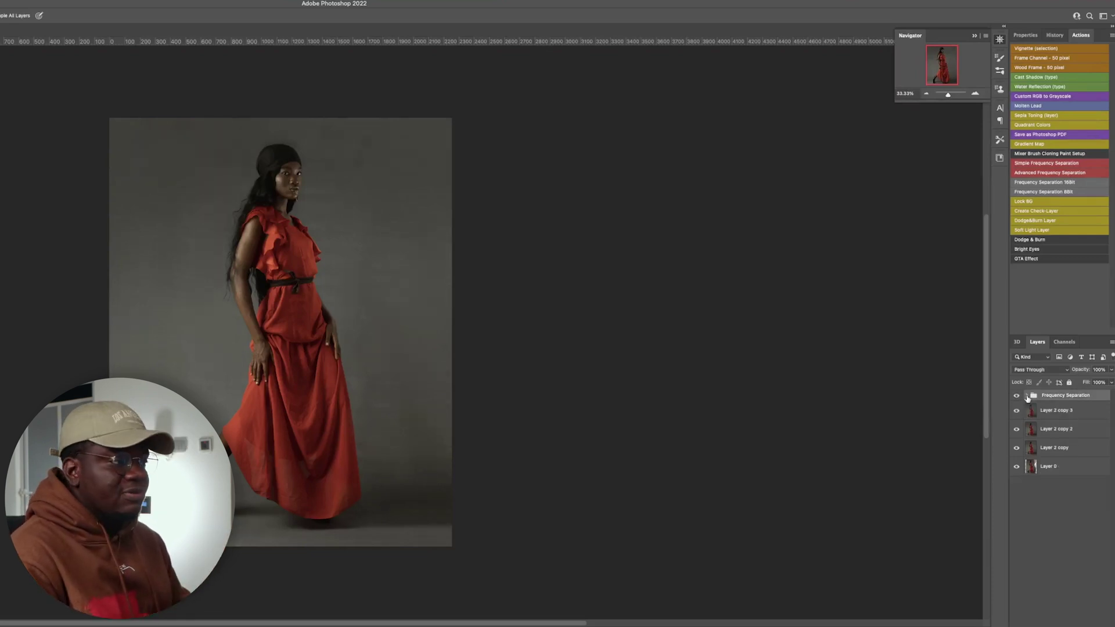
Merge the Frequency Separation group with Layer 2 copy 3, and duplicate the merged layer.
click(1065, 418)
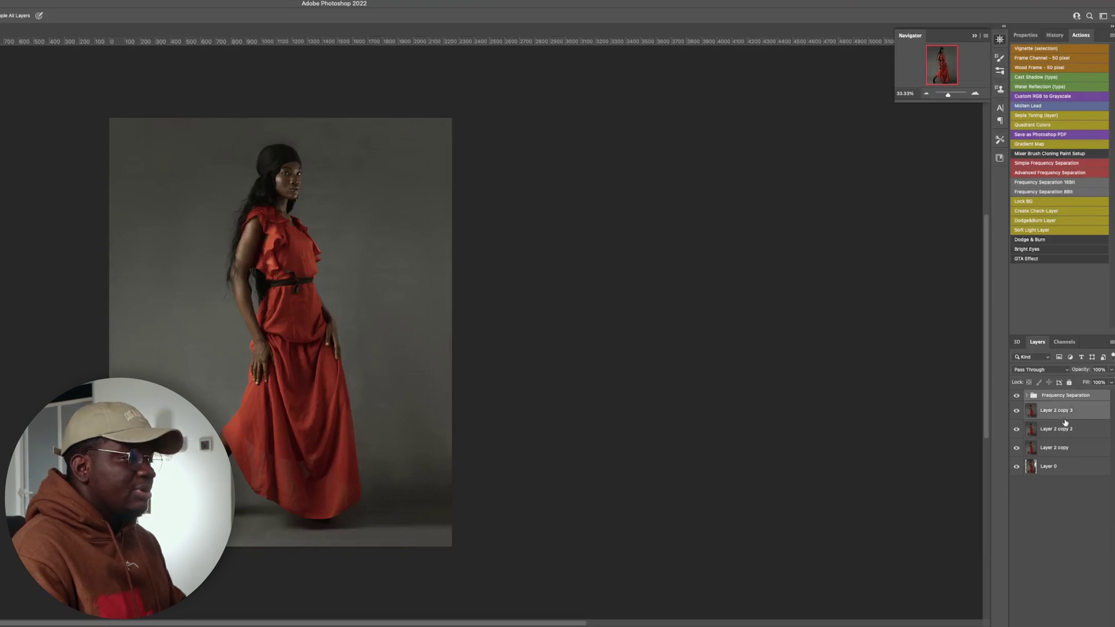
key(ctrl+e)
key(ctrl+j)
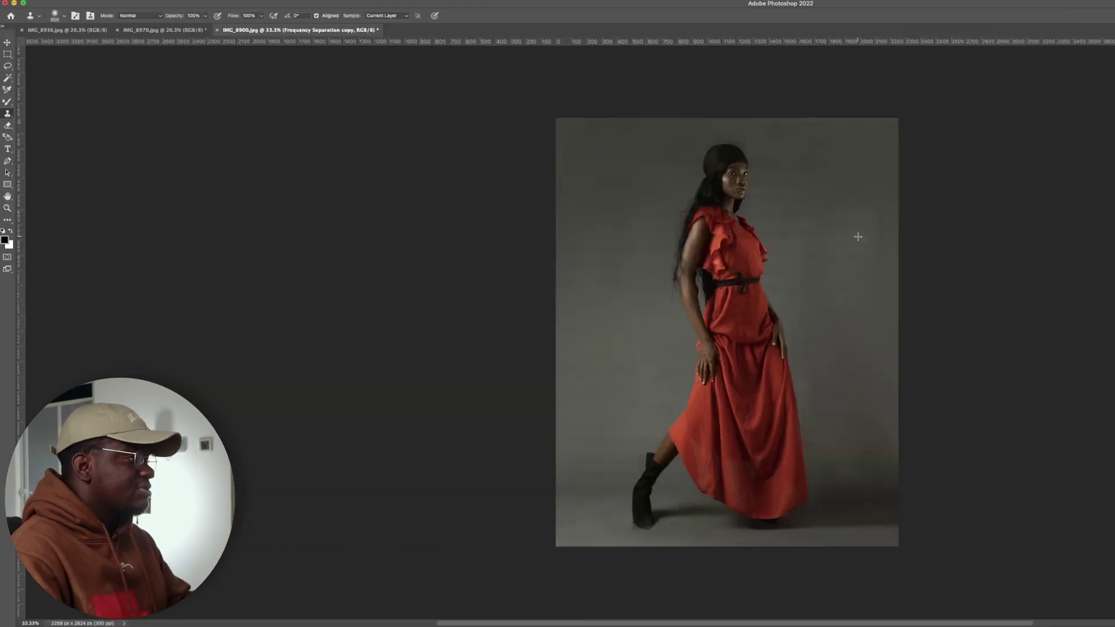
Try to even out the backdrop beside the dress with the Clone Stamp at size 200, undoing the strokes.
key(ctrl+plus)
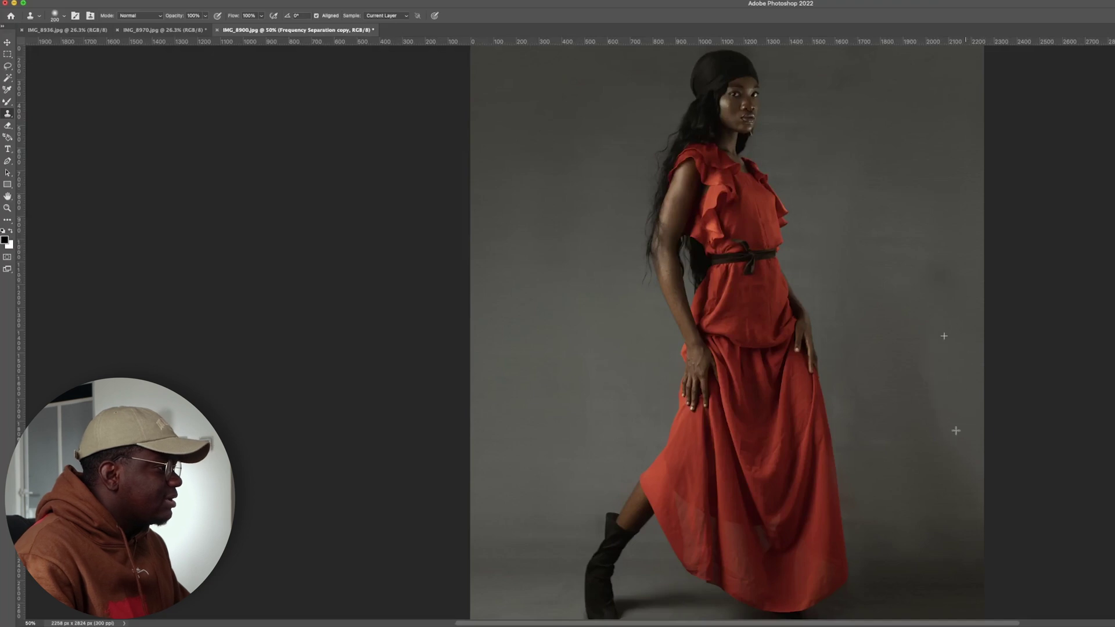
mouse_move(956, 430)
mouse_down()
mouse_move(908, 346)
mouse_move(847, 335)
mouse_move(971, 545)
mouse_move(932, 512)
mouse_up()
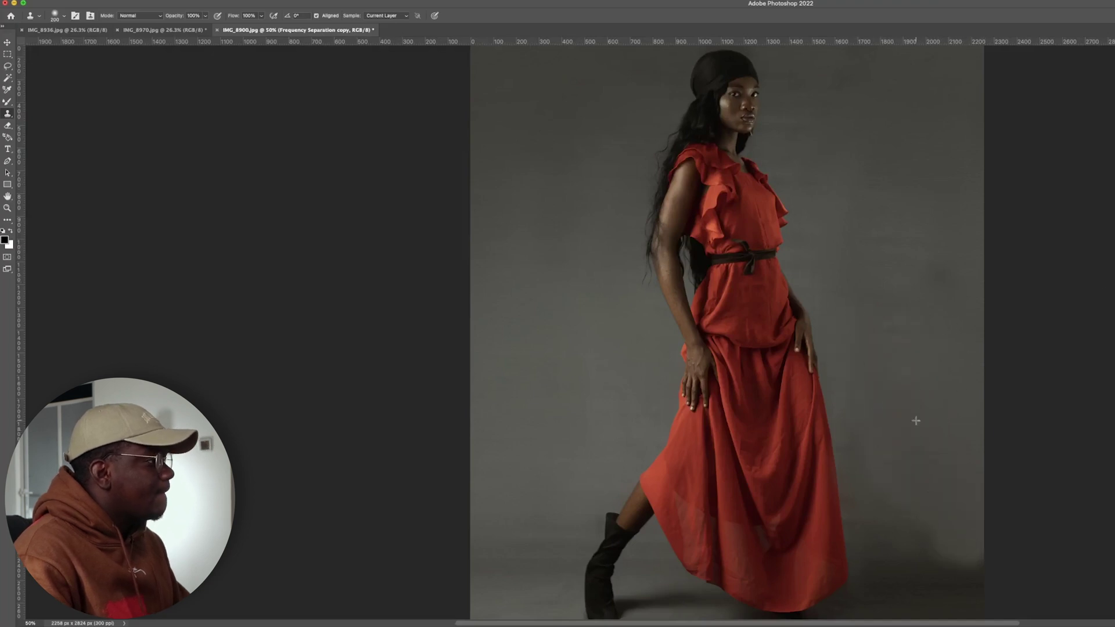
key(super+z)
mouse_move(923, 339)
mouse_down()
mouse_move(943, 405)
mouse_move(924, 529)
mouse_move(893, 545)
mouse_up()
key(super+z)
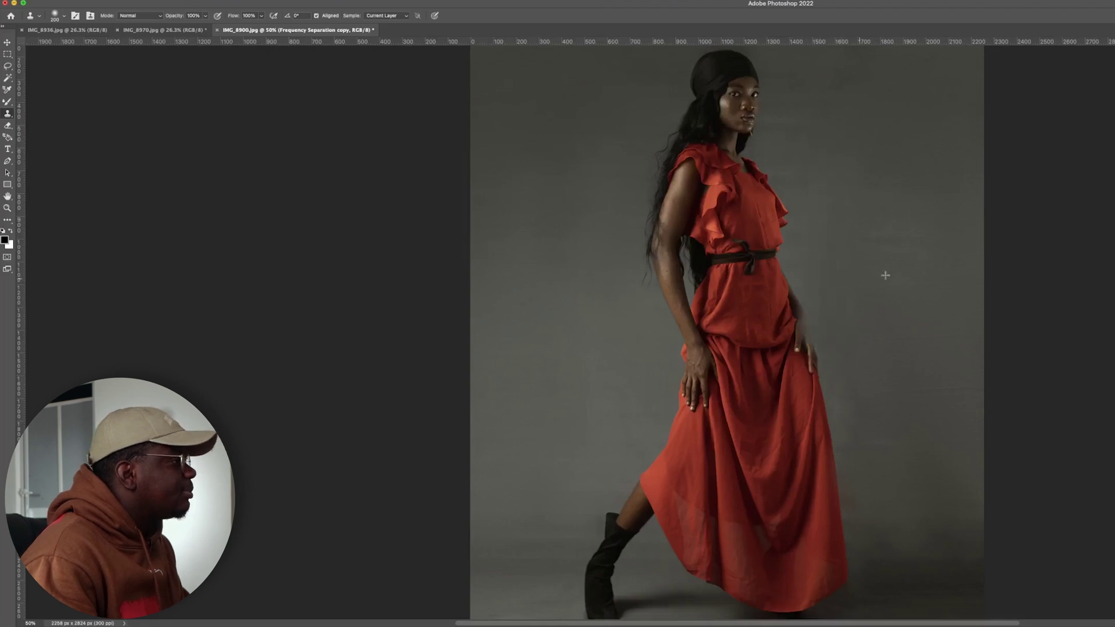
Compare the original Layer 0 on its own with the retouched portrait at full view, and restore all layers' visibility.
key(super+minus)
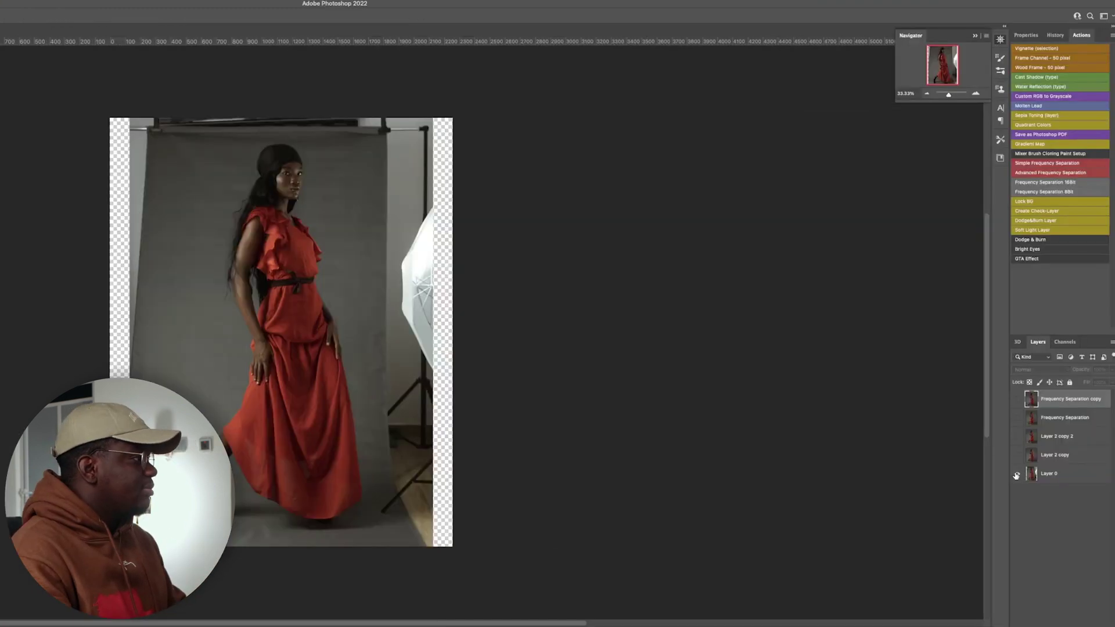
alt+click(1016, 476)
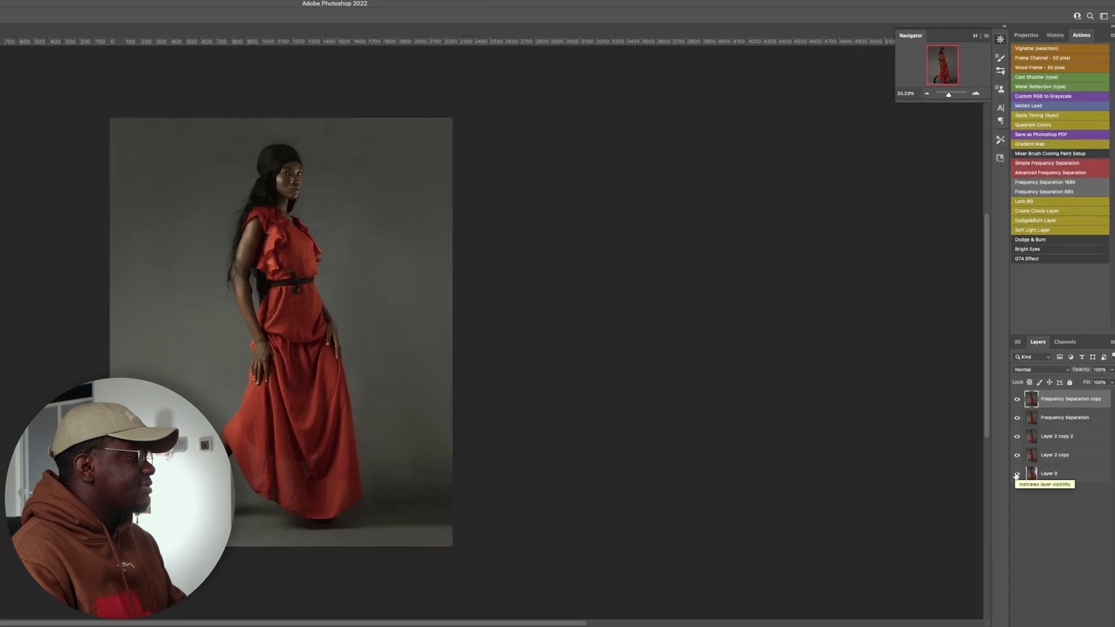